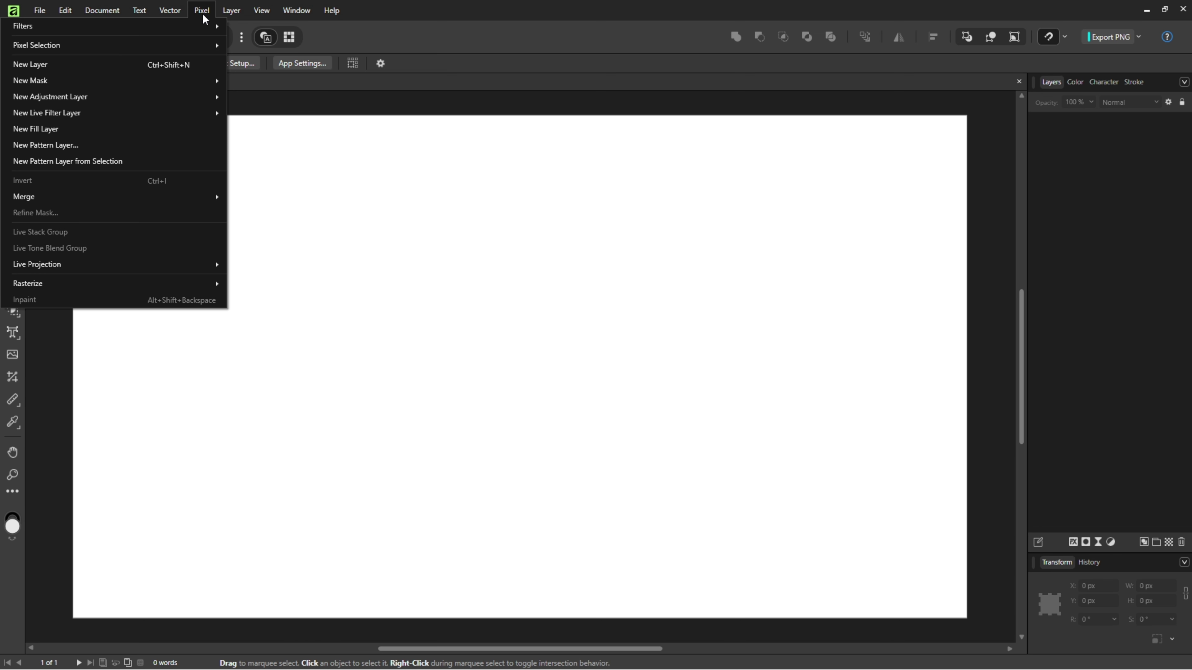
Add a fill layer and draw a horizontal linear gradient on it from the canvas centre to the right edge.
click(43, 130)
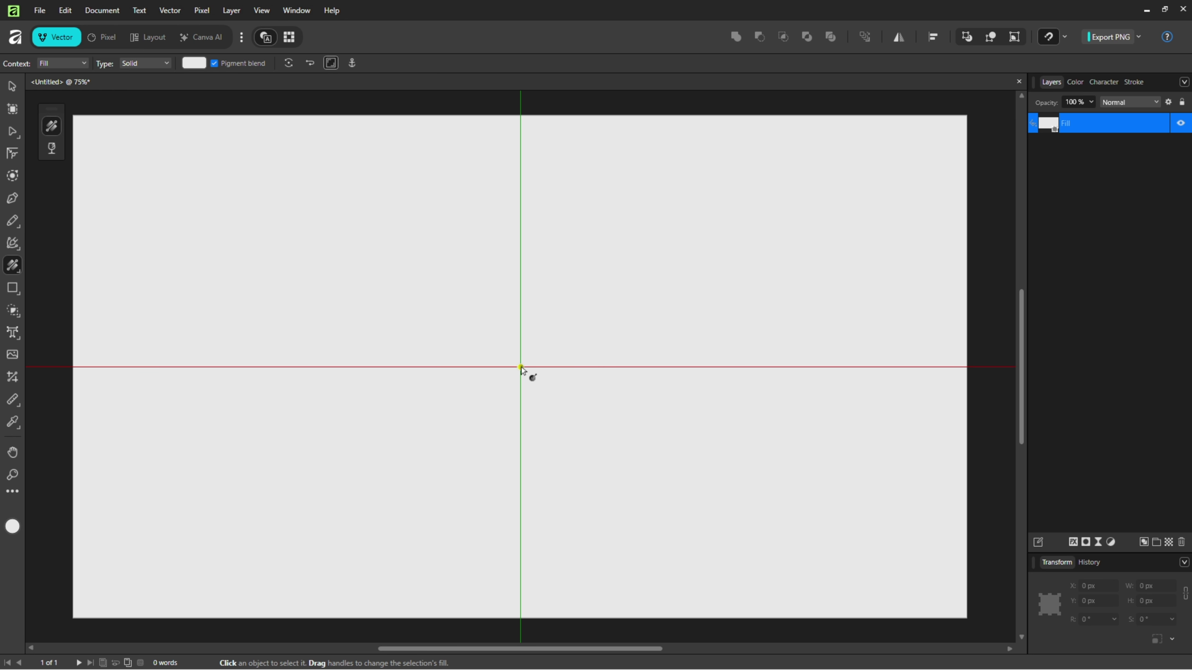
drag(520, 367, 967, 367)
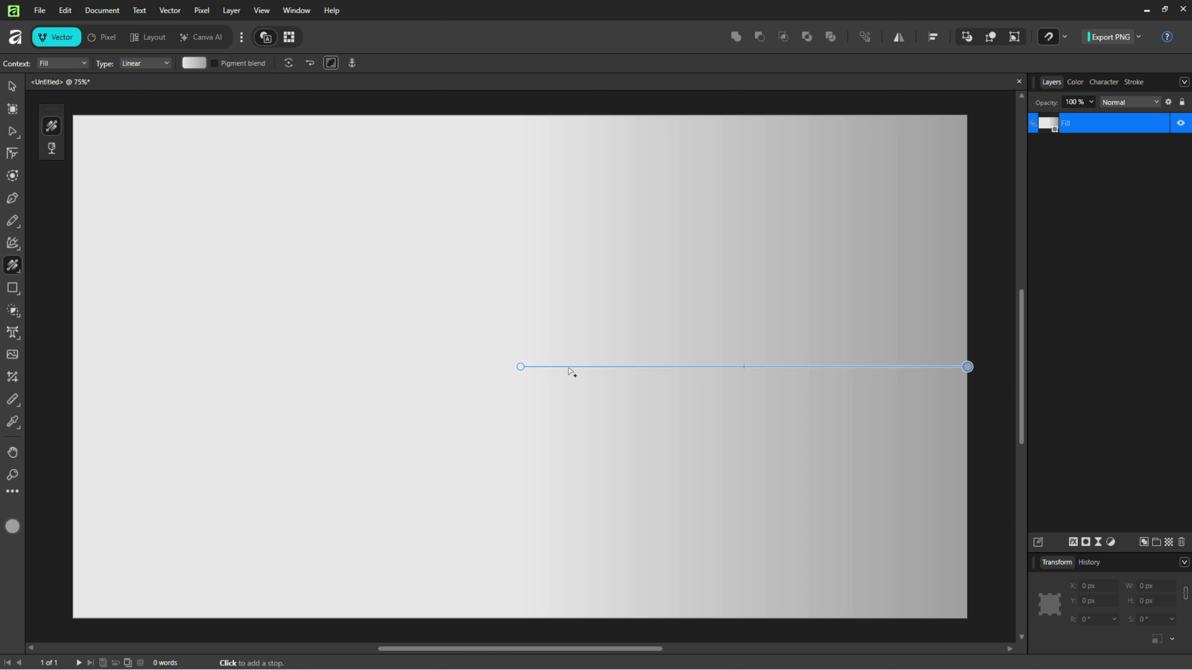
Color the gradient's centre stop bright light blue (00BAFF) and its outer stop dark navy blue.
click(521, 367)
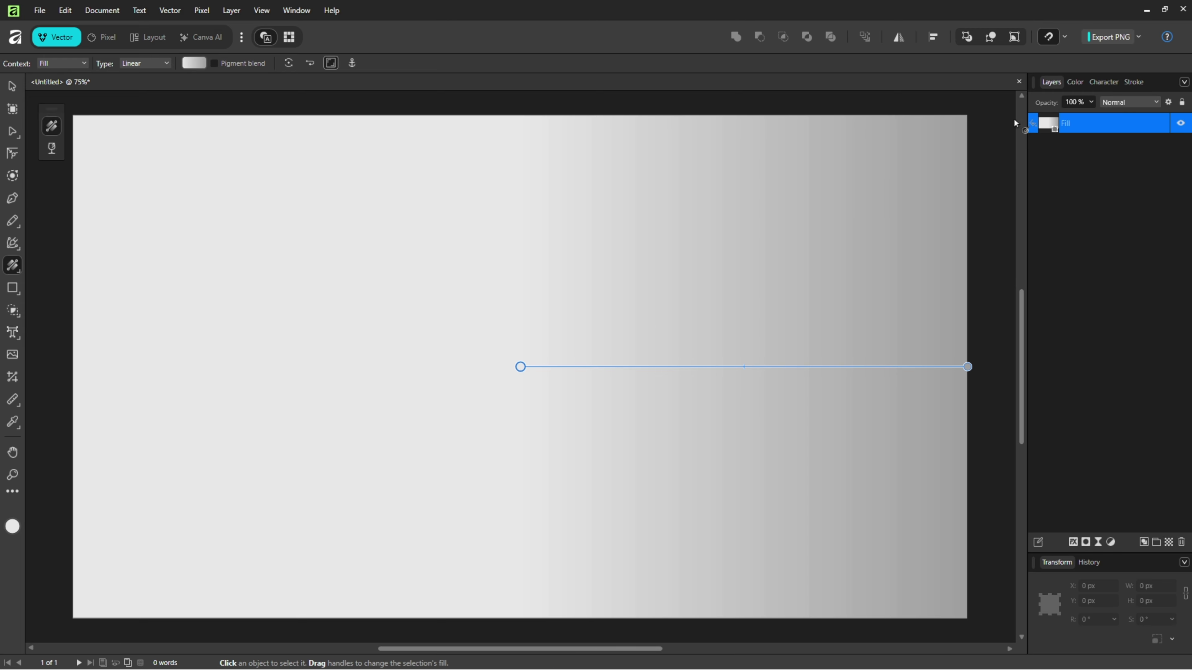
click(1074, 83)
drag(1073, 139, 1076, 151)
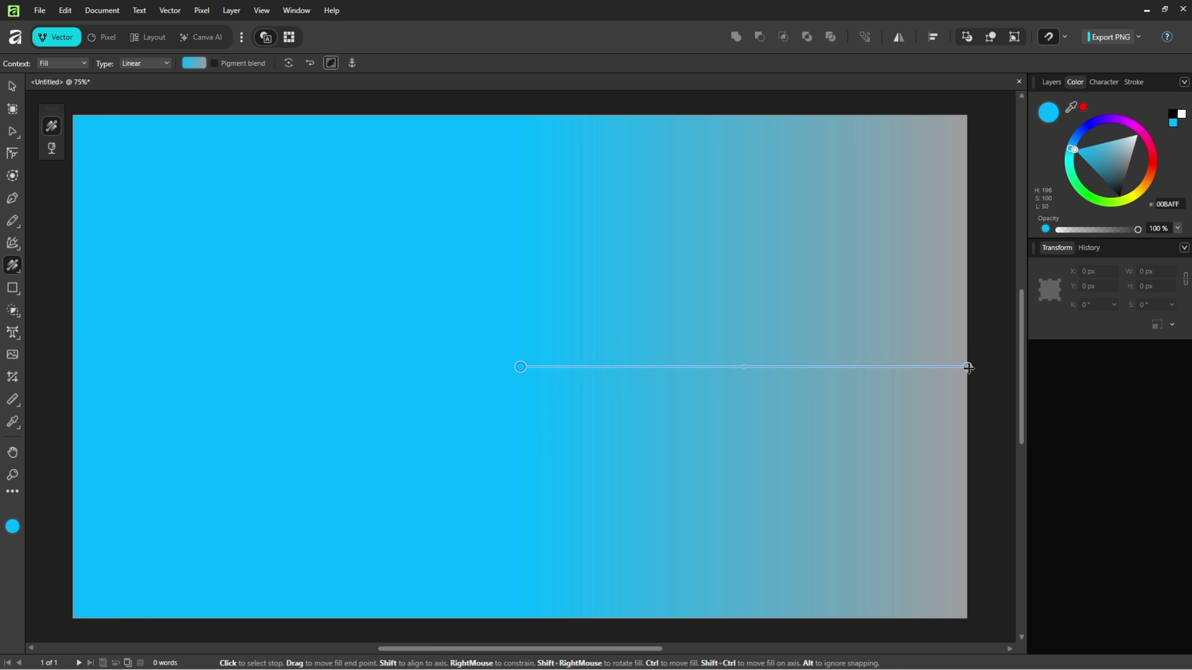
click(971, 369)
drag(1086, 129, 1077, 163)
click(1092, 151)
click(1053, 82)
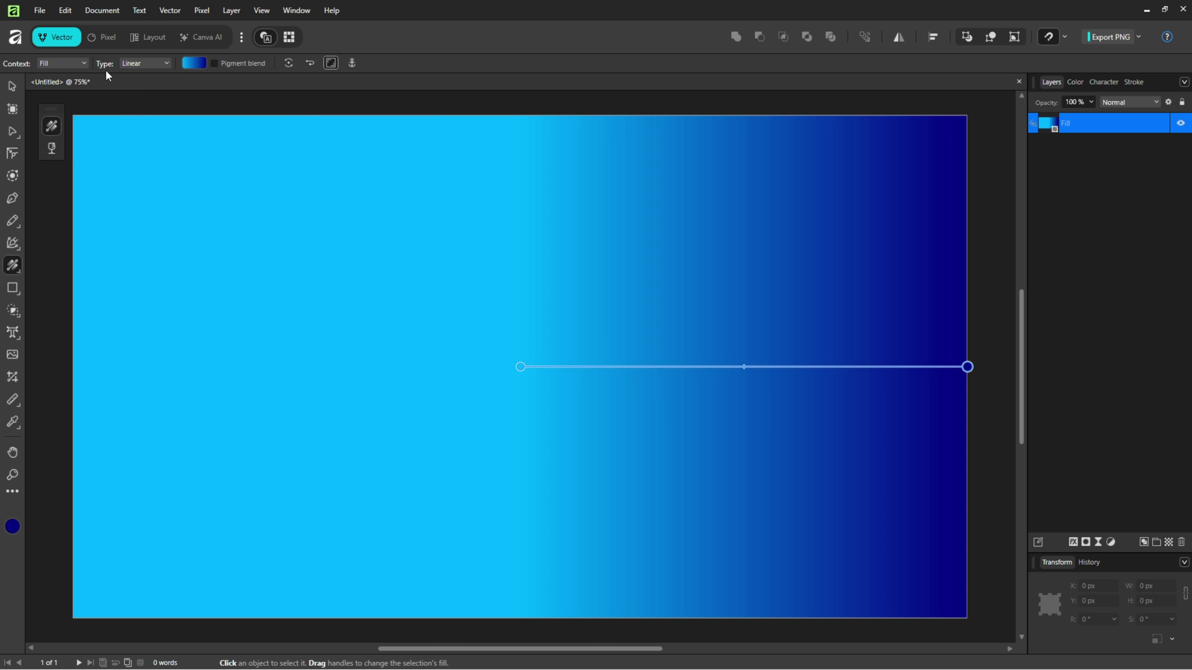
Change the background gradient to the Radial type and deselect the fill layer.
click(147, 66)
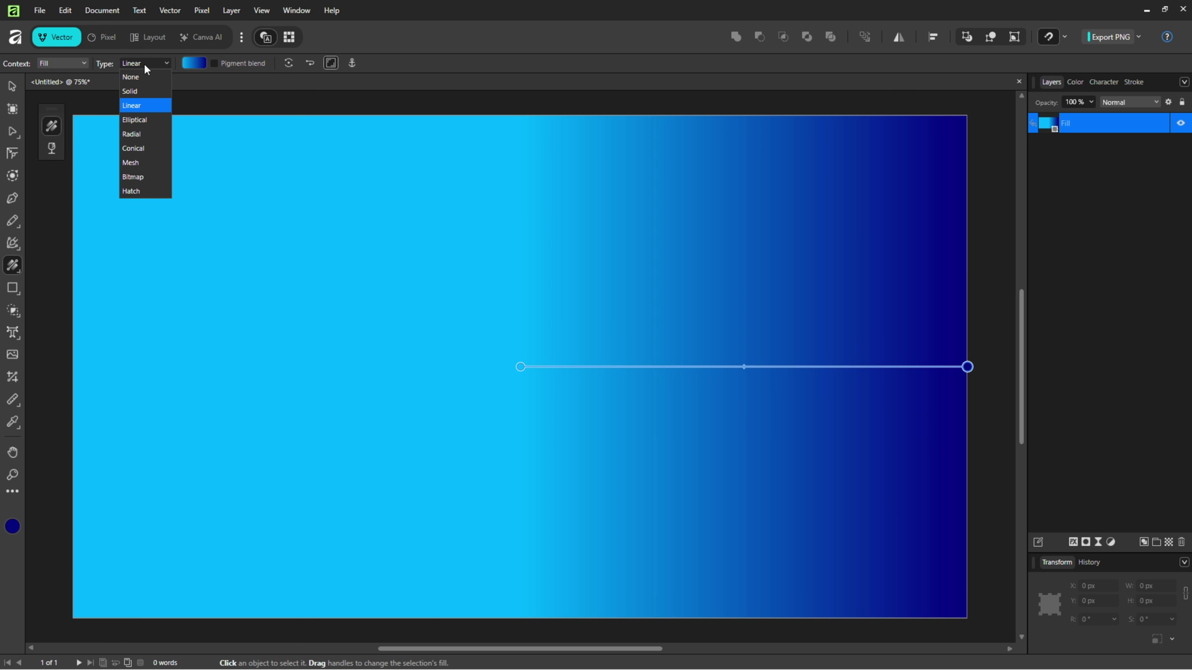
click(136, 135)
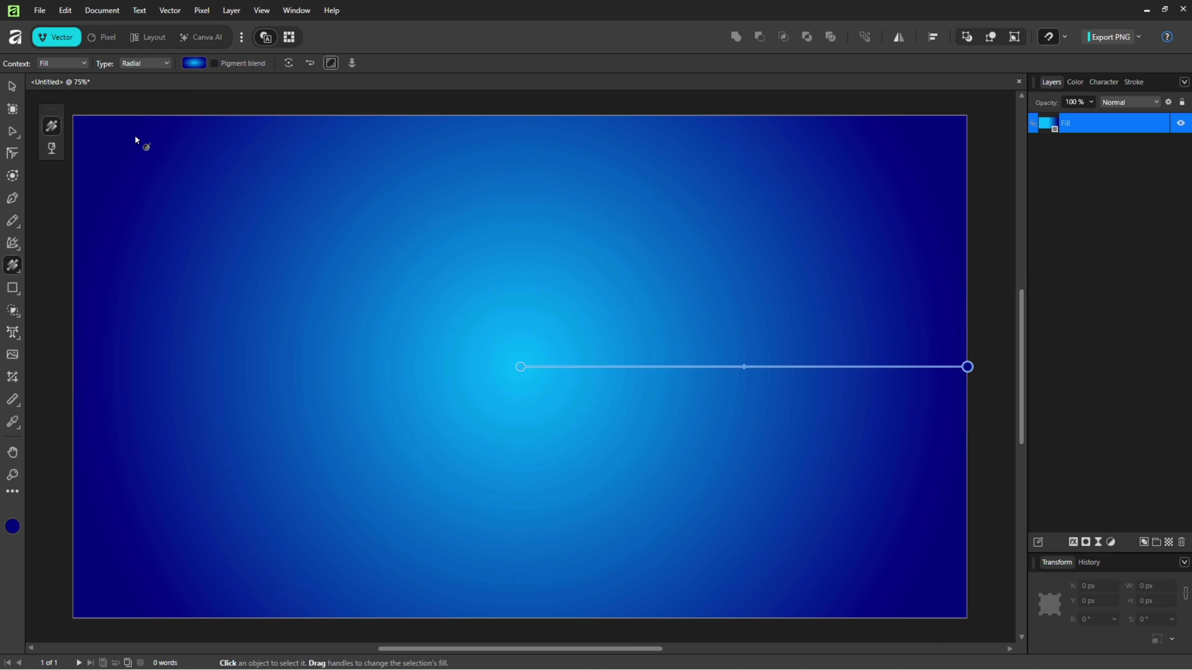
key(ctrl+d)
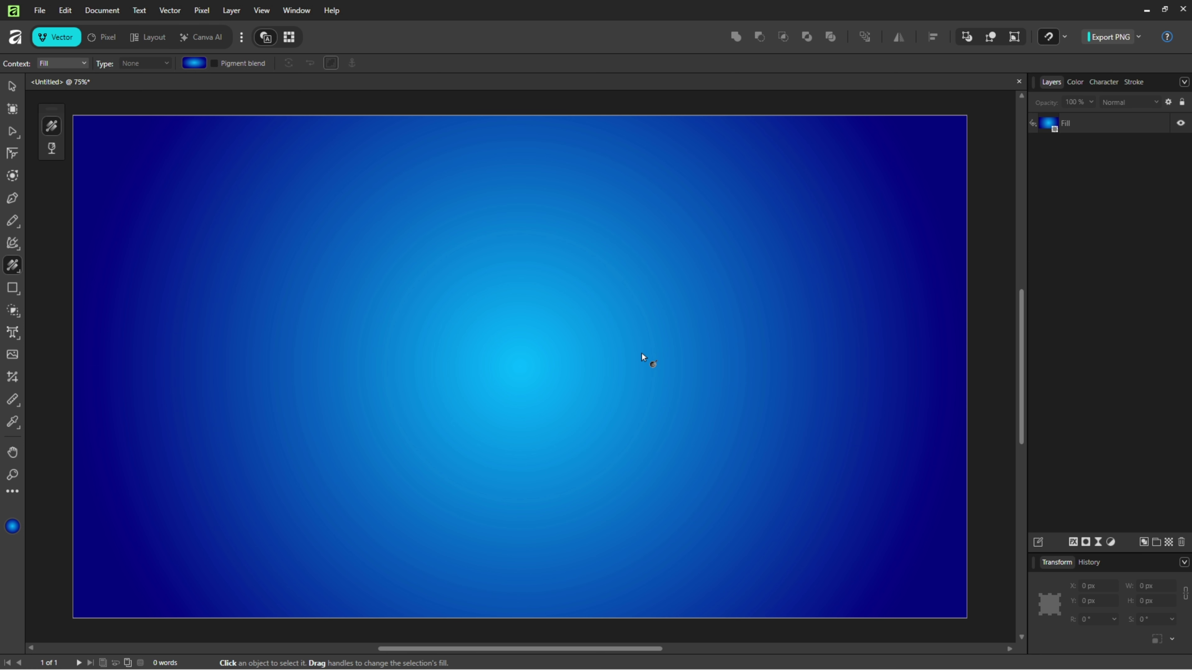
Add the artistic text "GLASS" across the canvas with the Artistic Text Tool.
right_click(16, 334)
click(76, 331)
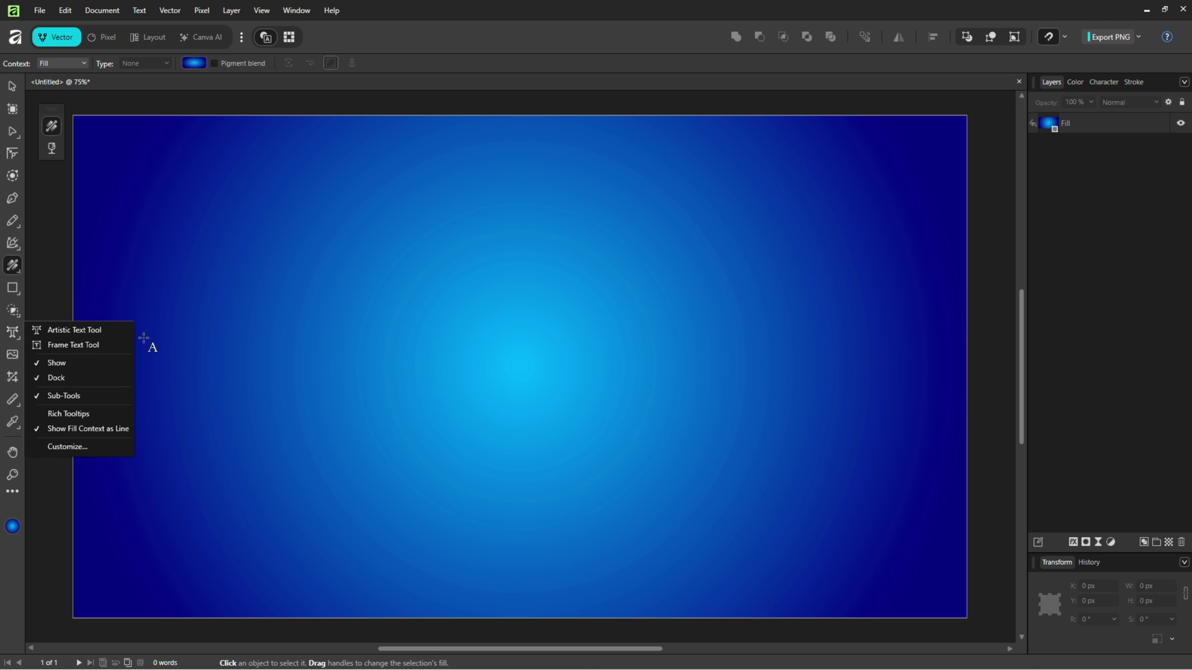
drag(151, 278, 215, 378)
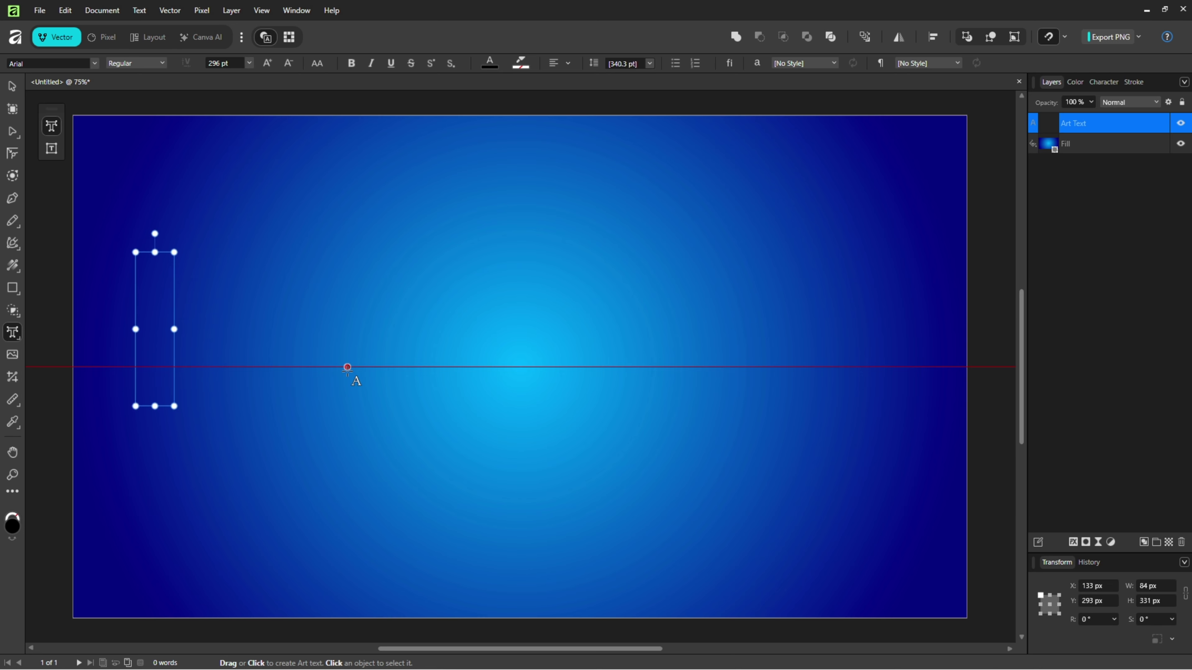
text(GLASS)
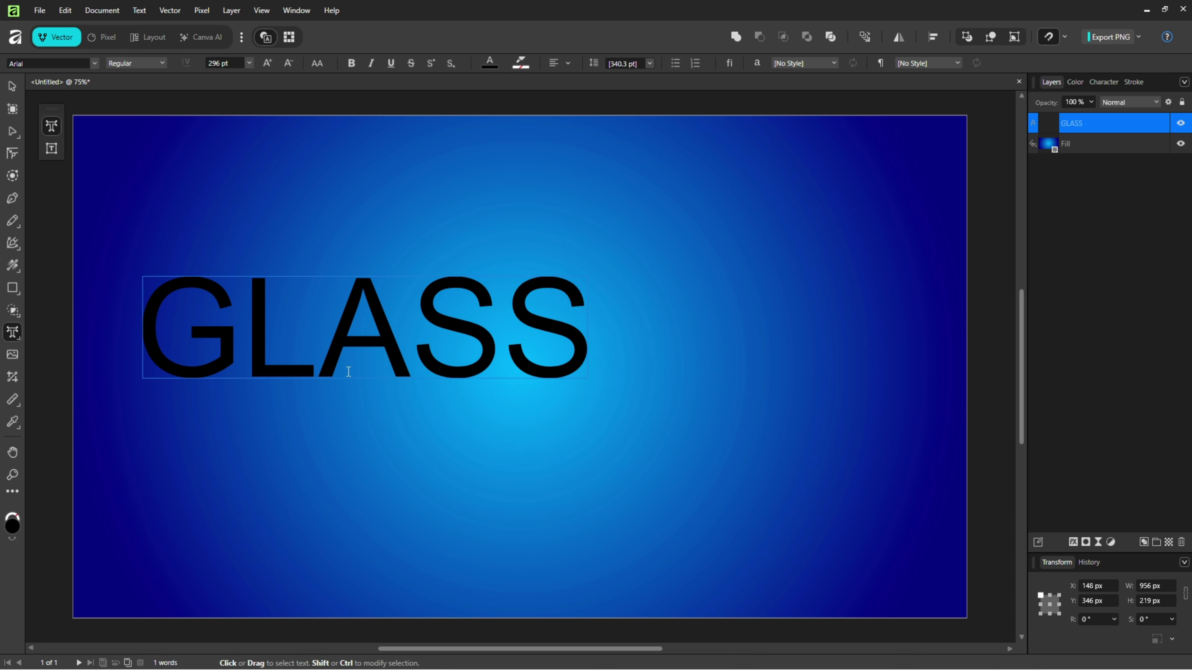
key(Escape)
Set the GLASS text in the Roboto font with the Black weight.
click(82, 64)
text(Roboto)
key(Return)
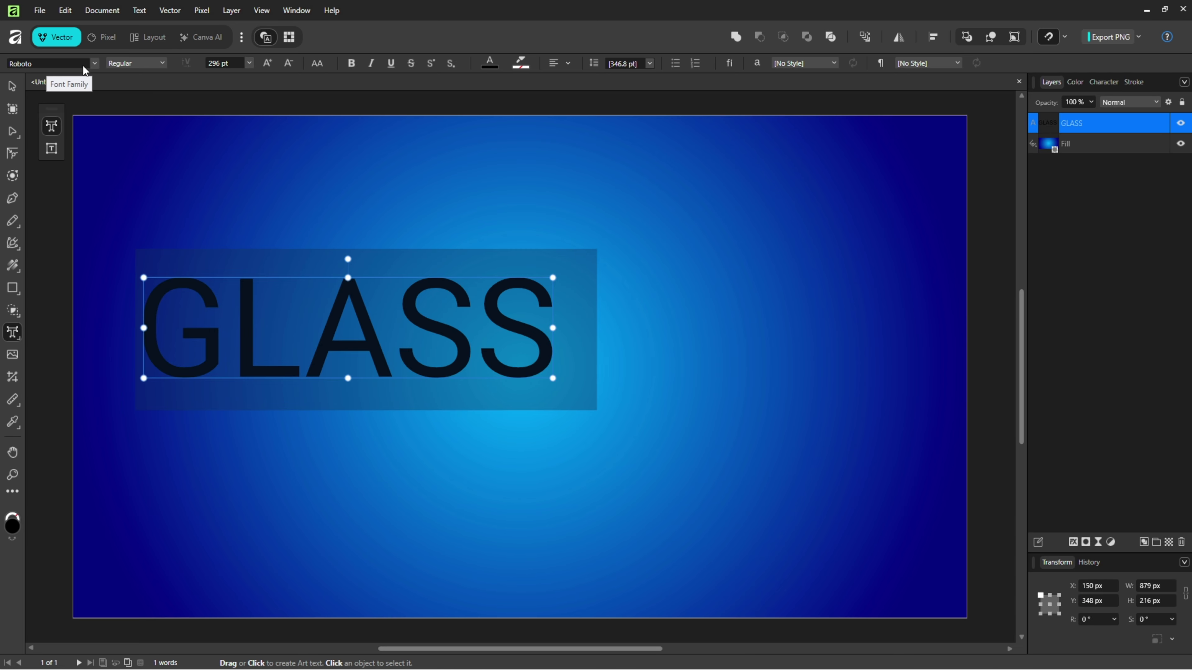
click(135, 64)
click(120, 219)
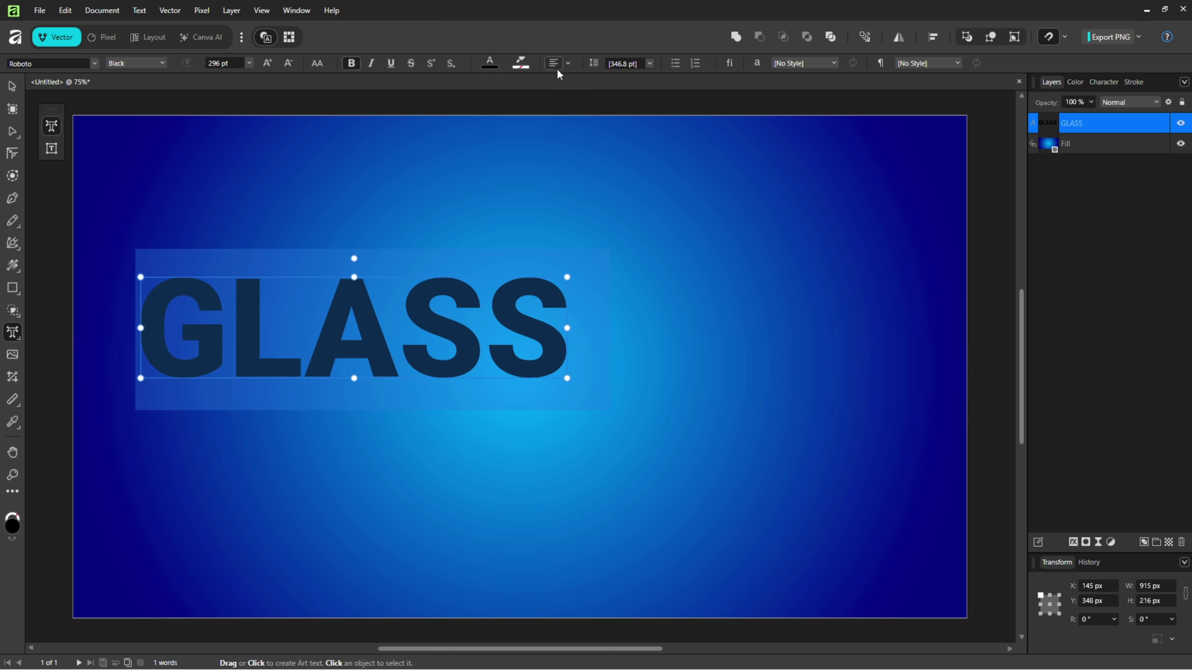
Center-align the GLASS text's paragraph and scale the text up to about 1453 px wide.
click(567, 63)
click(510, 122)
drag(566, 378, 802, 518)
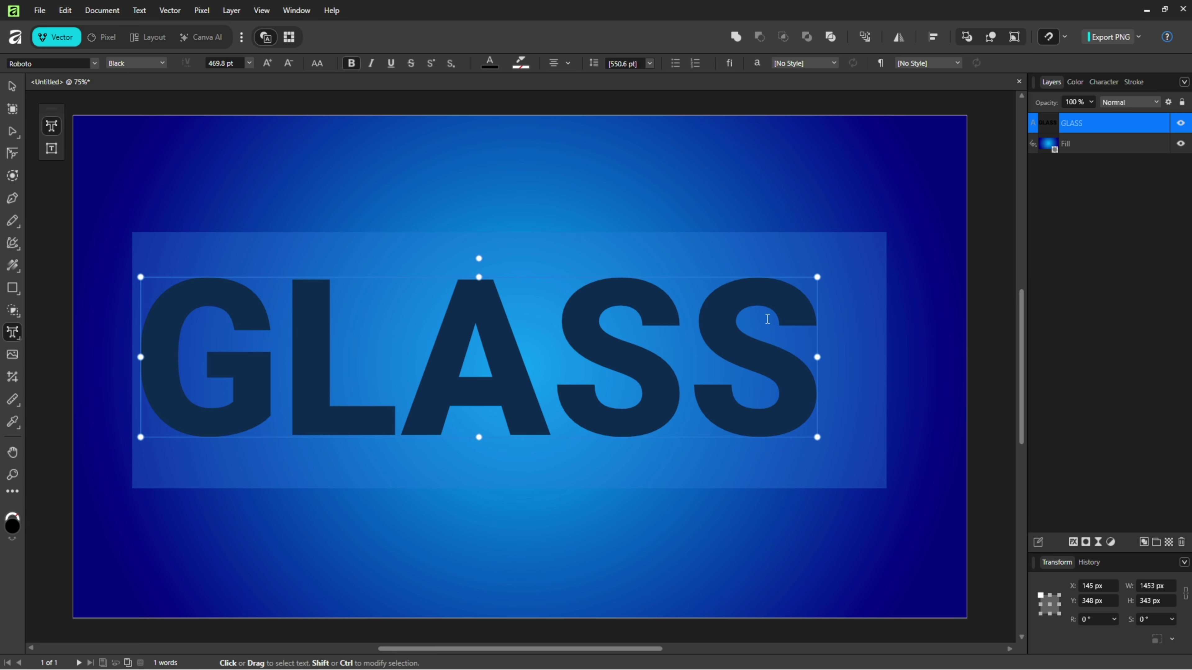
Align the GLASS text to the horizontal and vertical centre of the canvas.
click(932, 36)
click(971, 79)
click(971, 140)
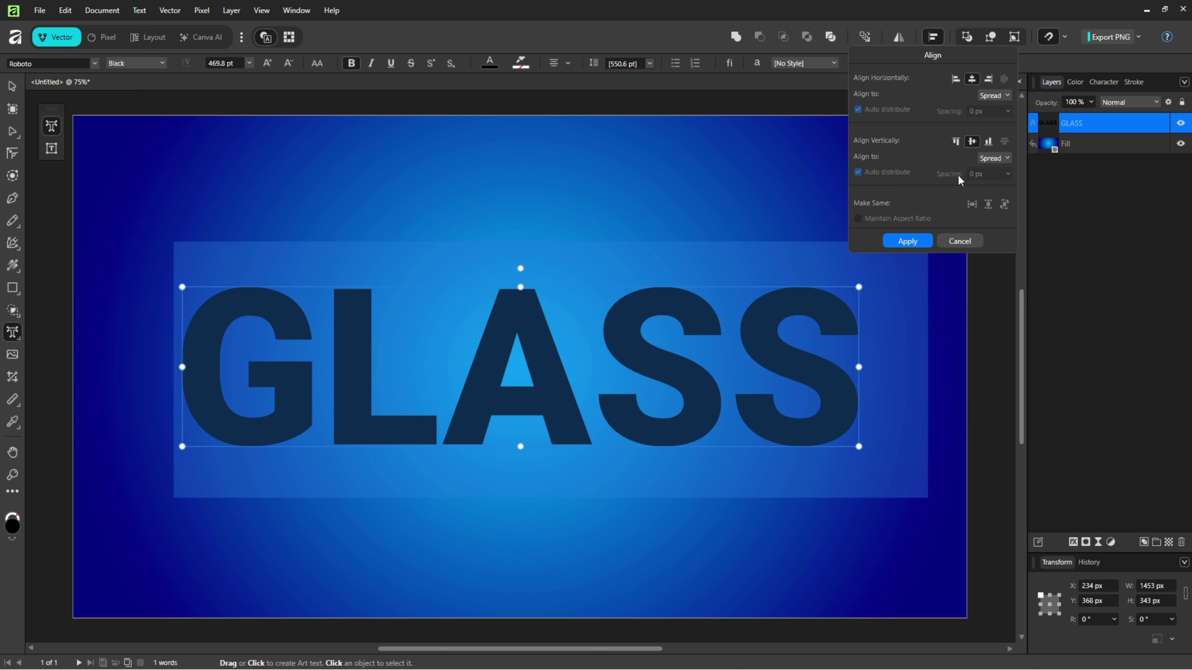
click(918, 242)
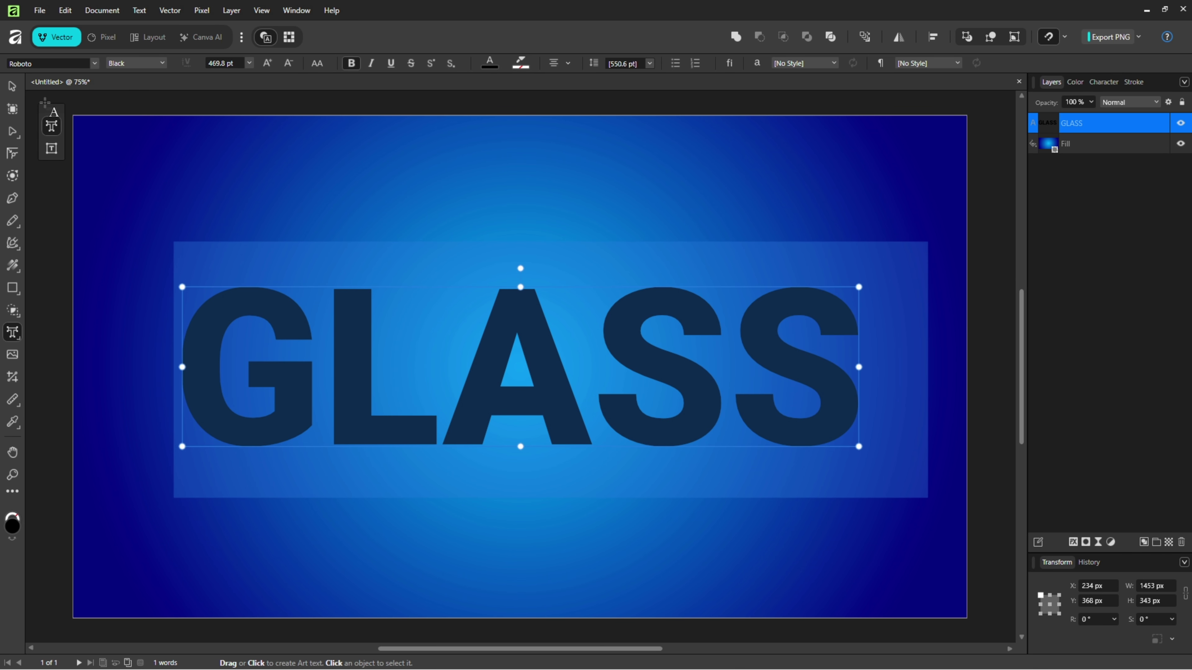
Enable a Bevel / Emboss layer effect of the Pillow type on the GLASS text, with depth unlinked from radius.
click(13, 87)
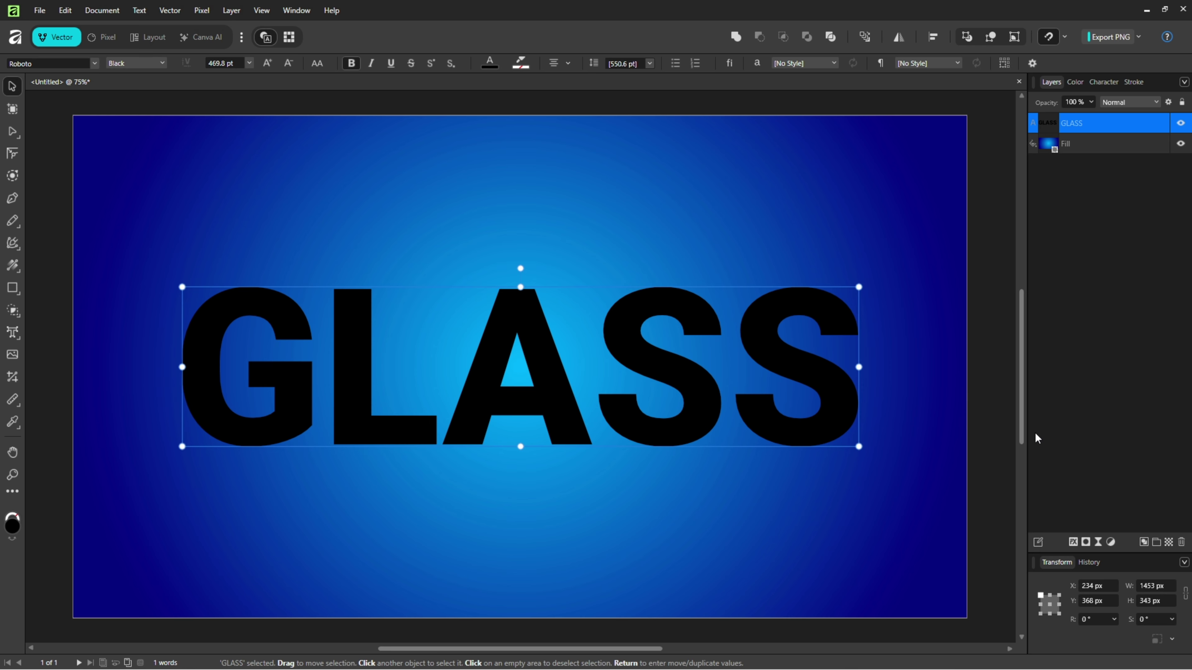
click(1073, 543)
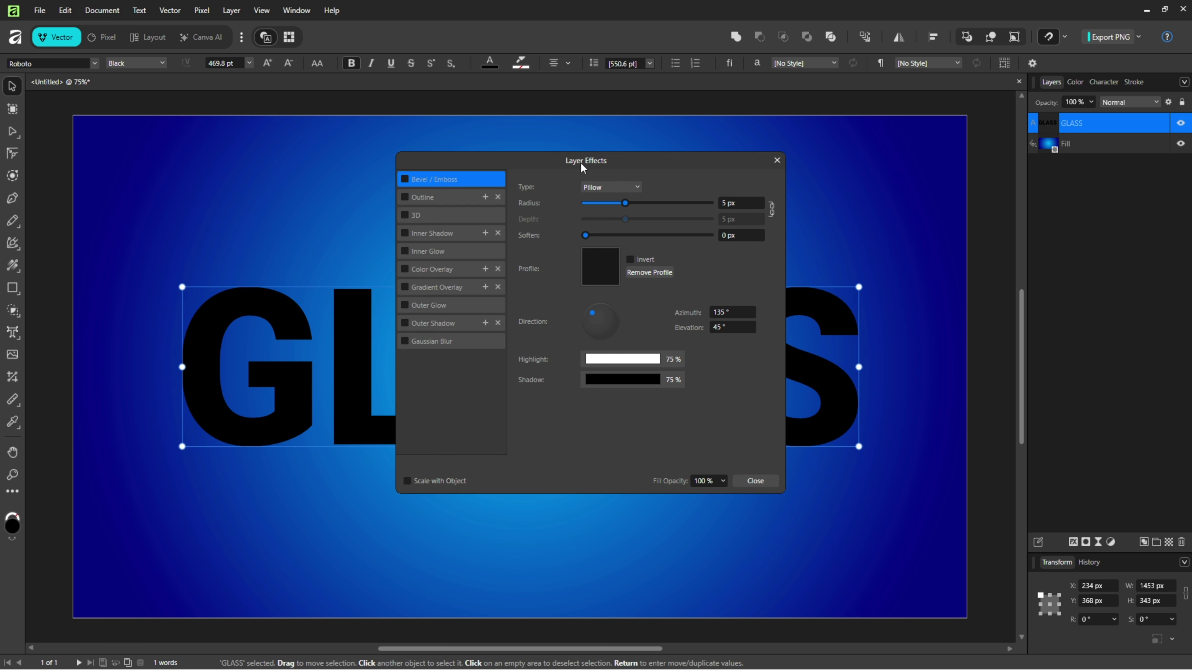
drag(581, 168, 970, 202)
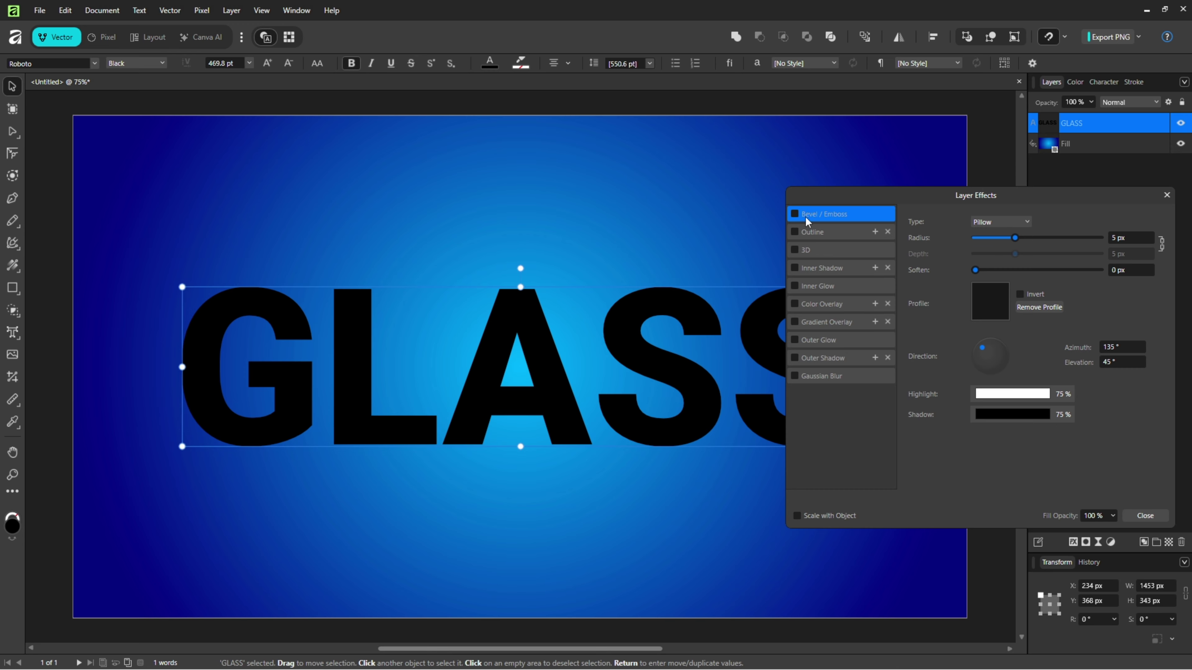
click(795, 214)
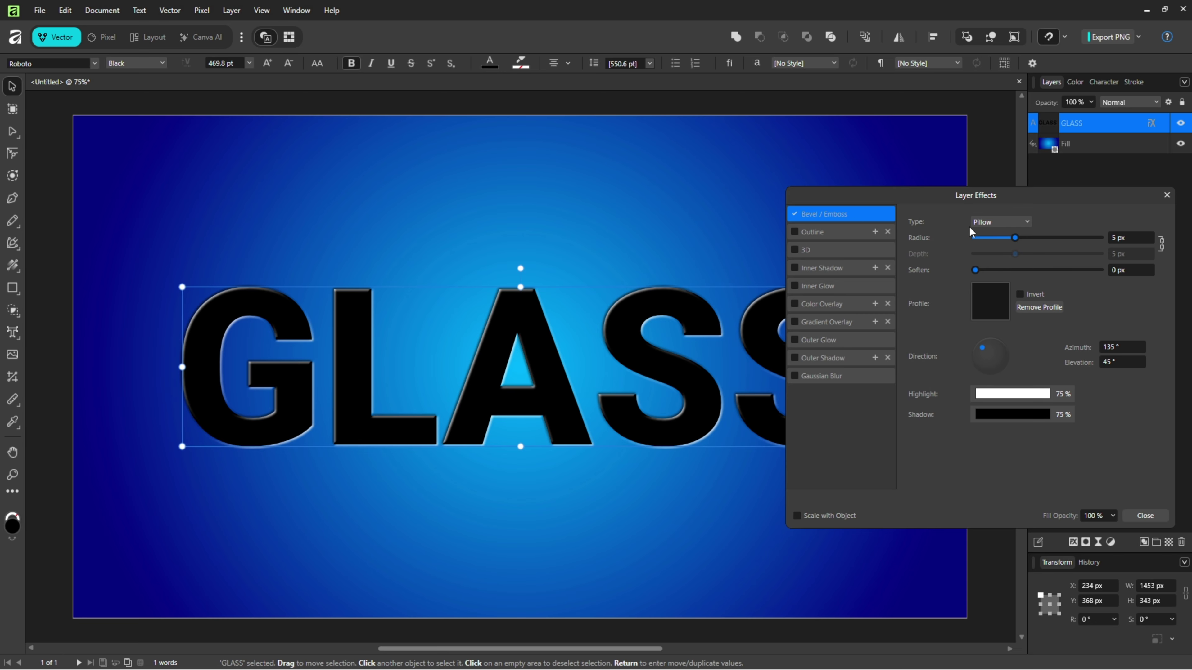
click(1013, 222)
click(997, 282)
click(1163, 243)
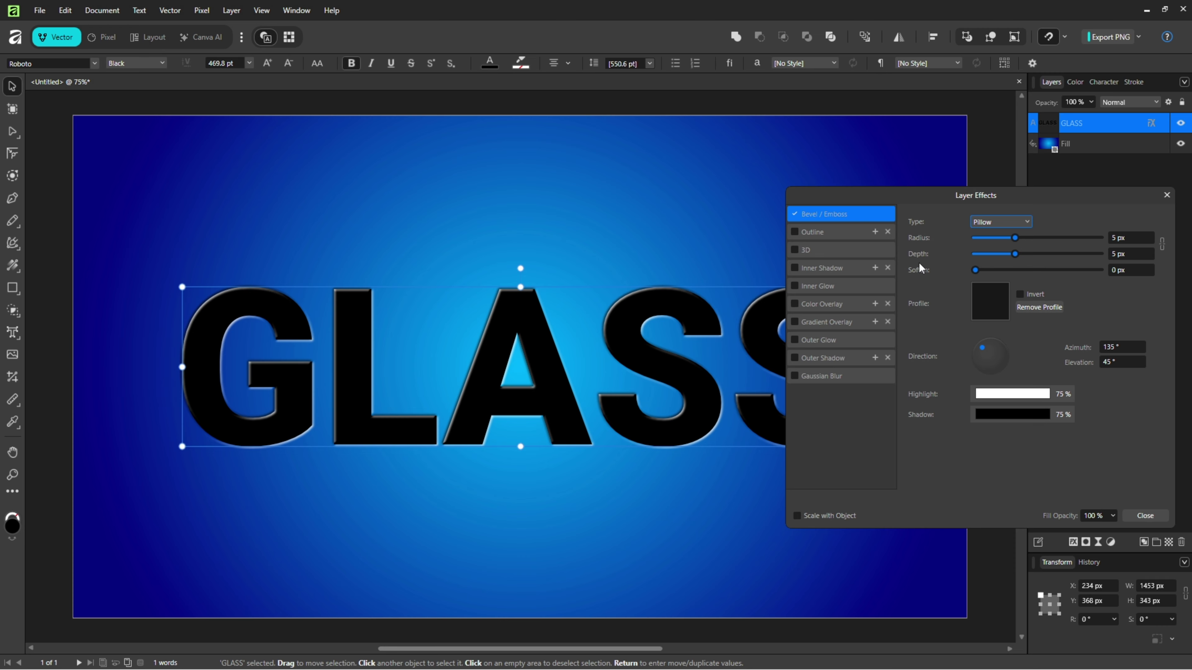
Set the bevel's depth to 10 px and its soften value to 1 px.
click(1122, 256)
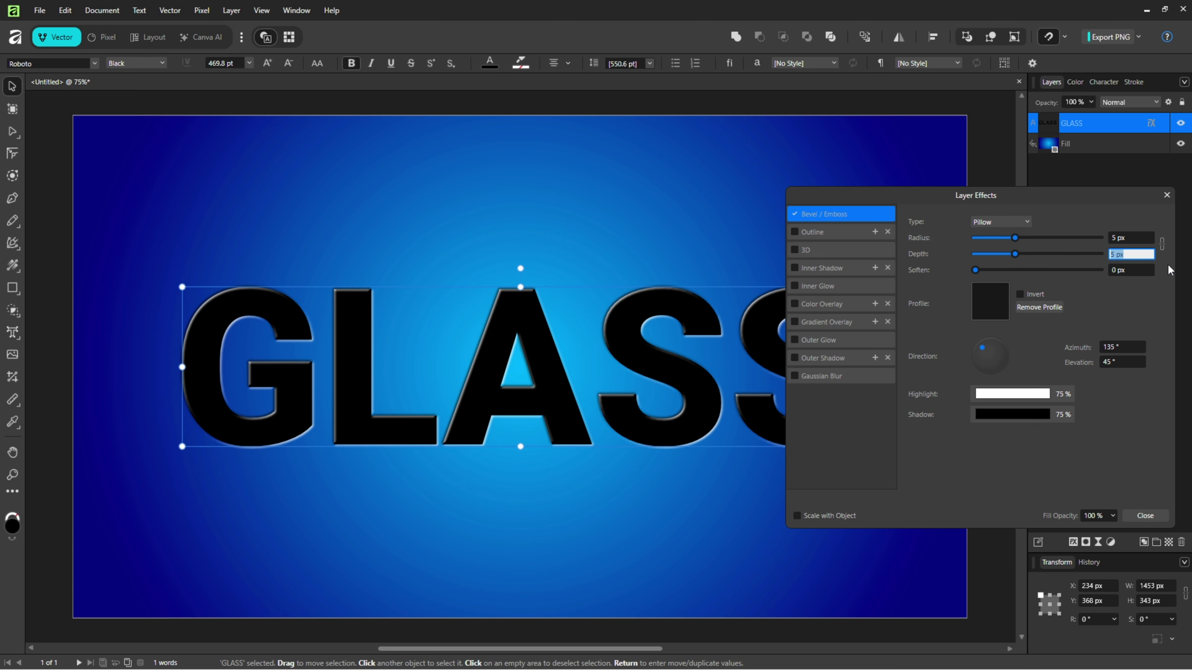
text(10)
key(Return)
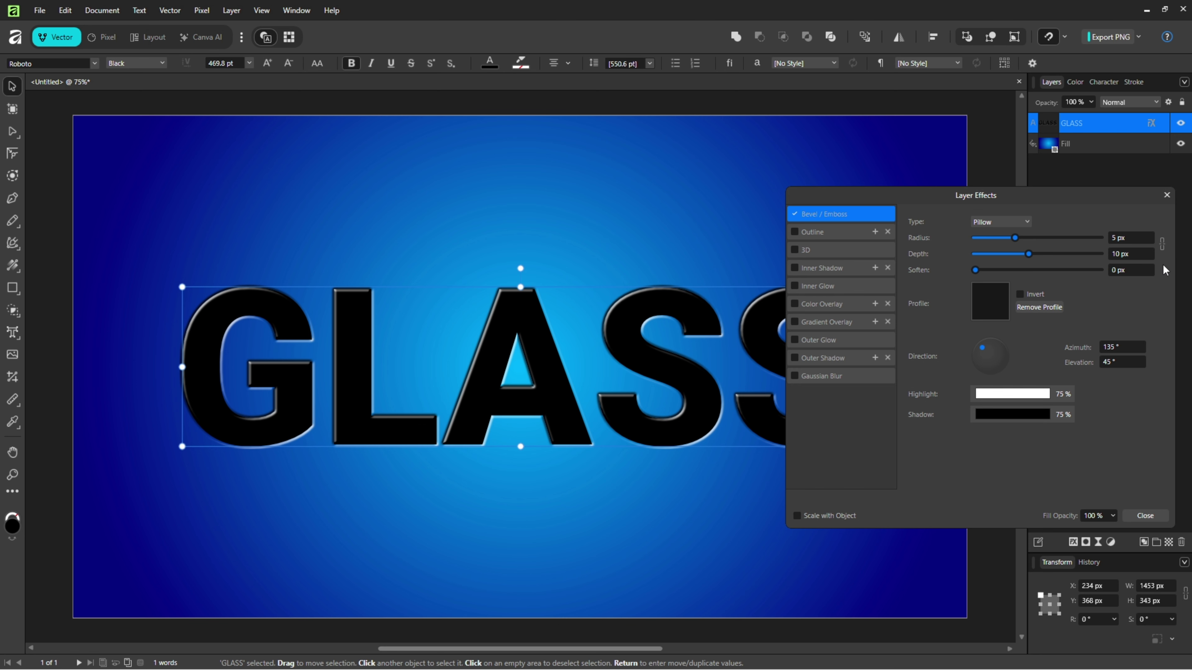
click(1121, 271)
text(1)
key(Return)
Apply the straight diagonal standard profile to the bevel and set its light elevation to 30°.
click(978, 316)
click(871, 468)
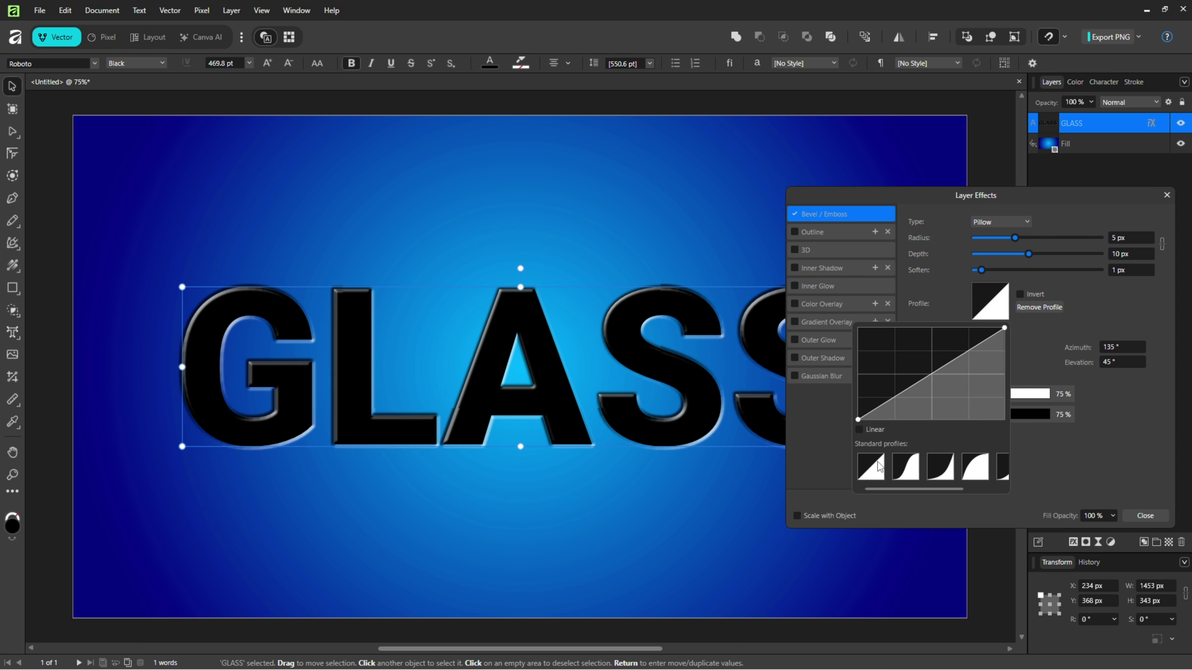
click(1092, 306)
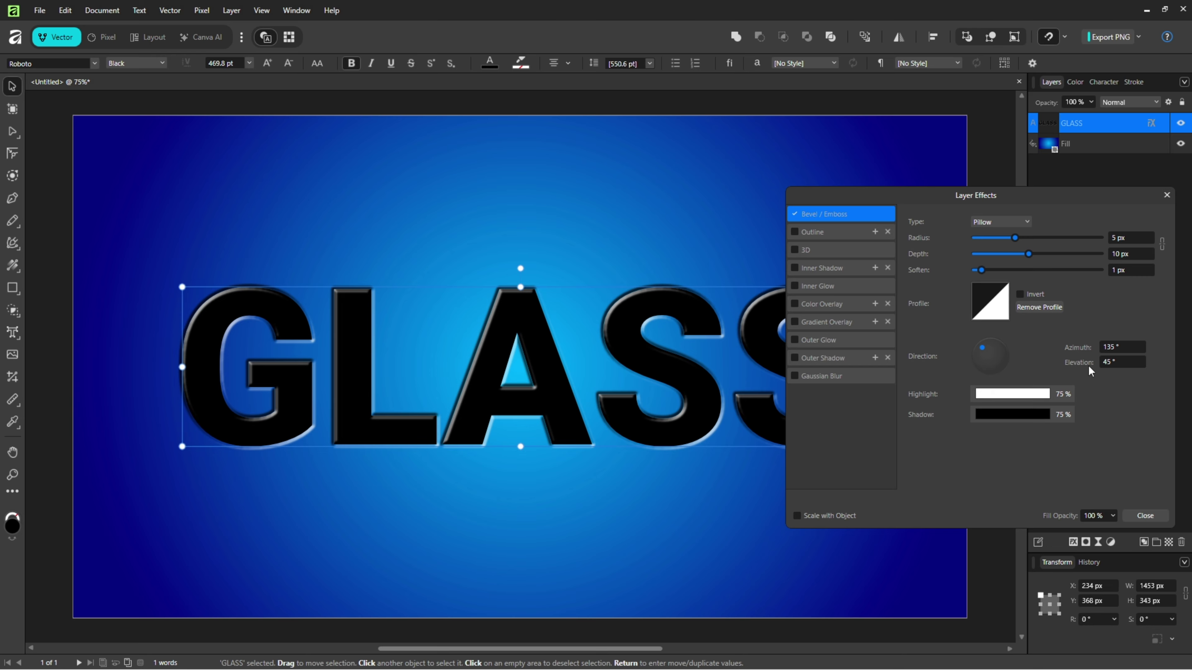
click(1109, 366)
text(30)
key(Return)
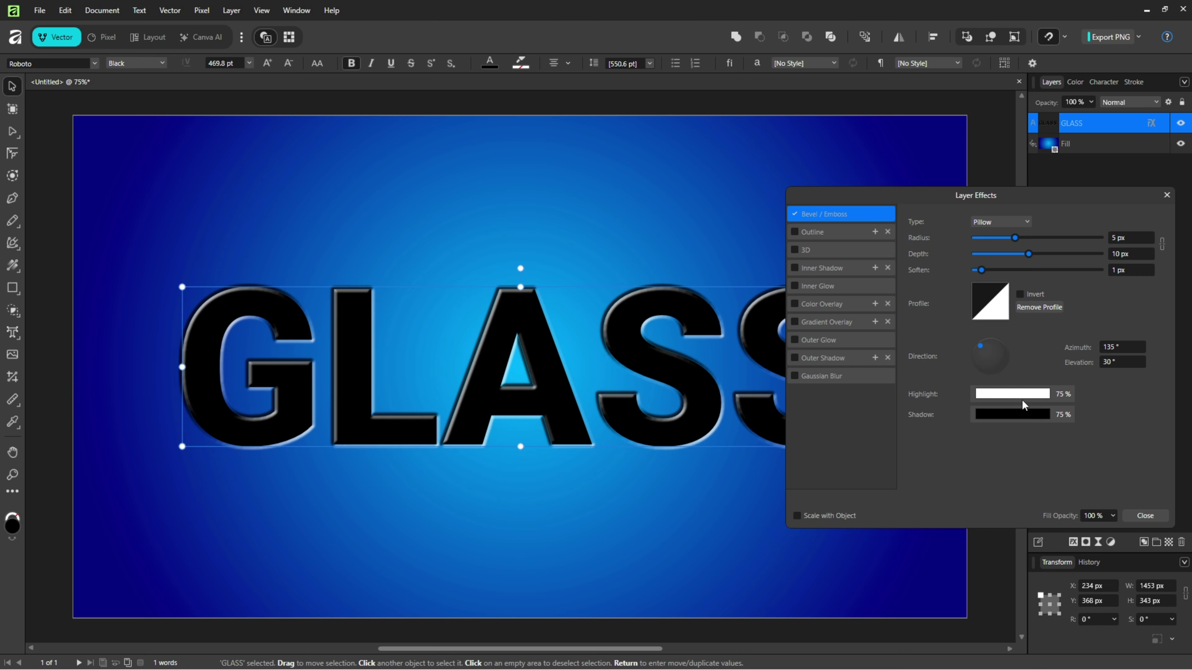
Set the bevel's highlight opacity to 80% and its shadow opacity to 20%.
click(1038, 397)
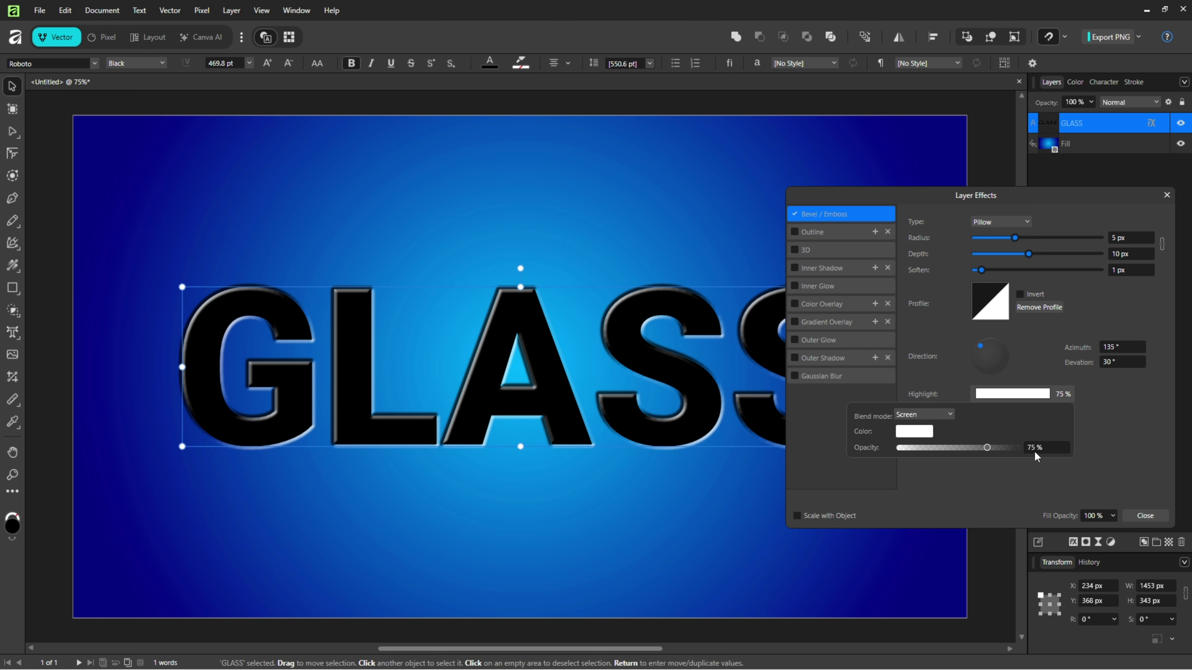
text(80)
key(Return)
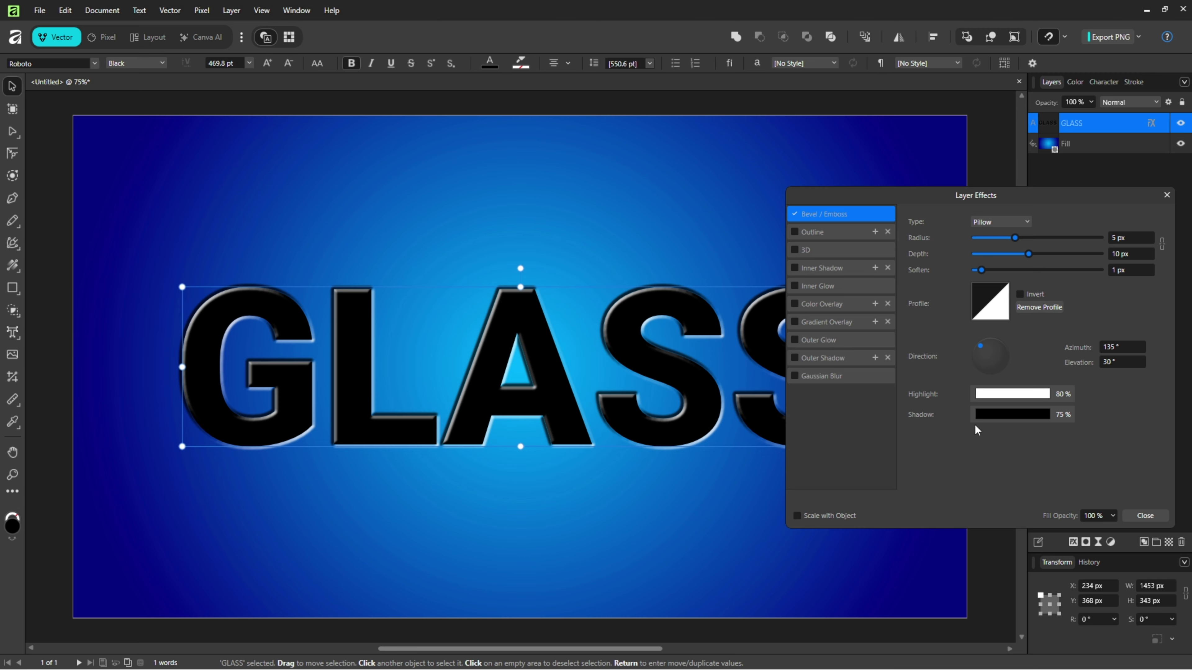
click(1061, 414)
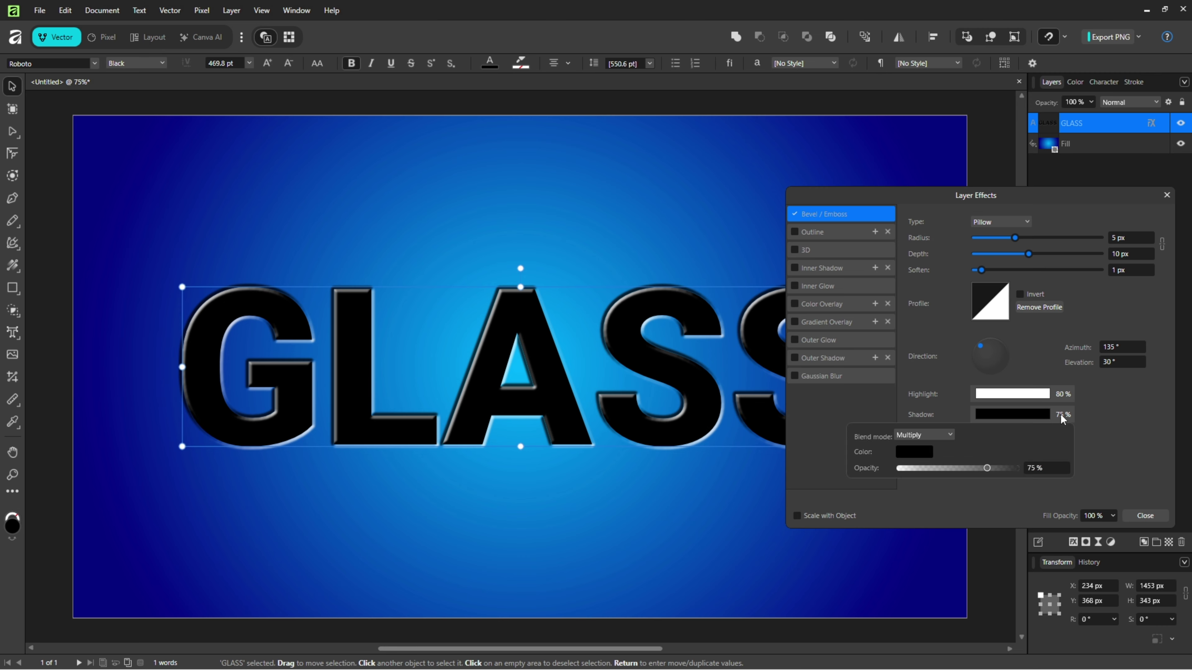
click(1039, 468)
text(20)
key(Return)
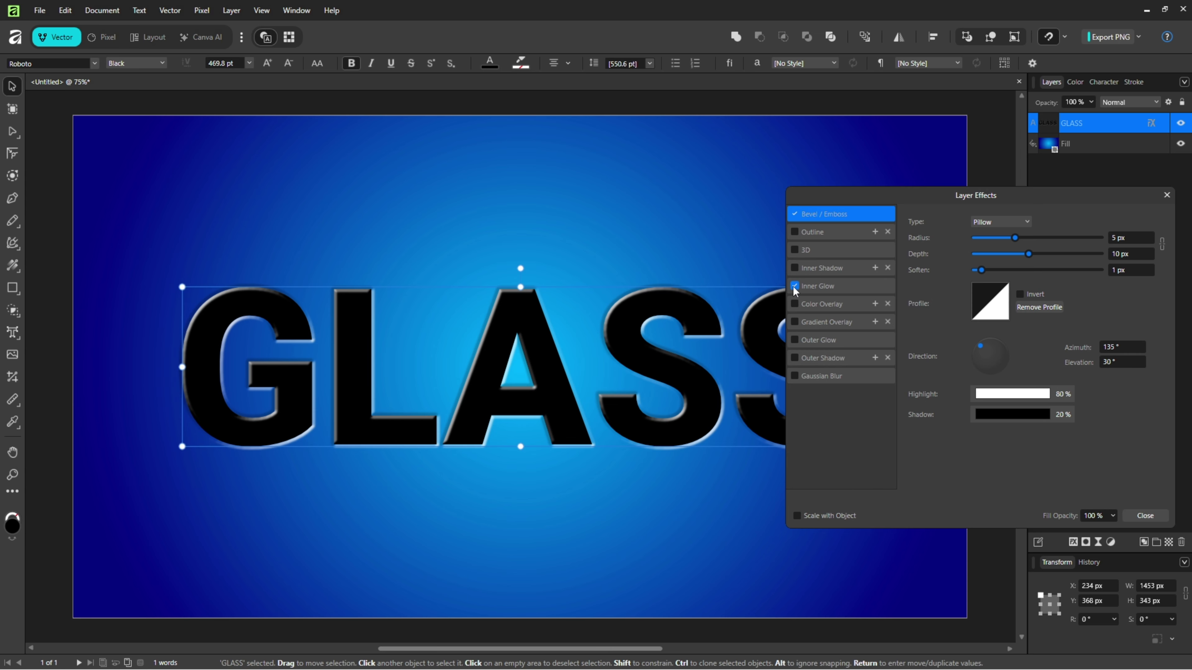
Enable an Inner Glow on the text with 80% opacity, 35 px radius and 30% intensity.
click(837, 292)
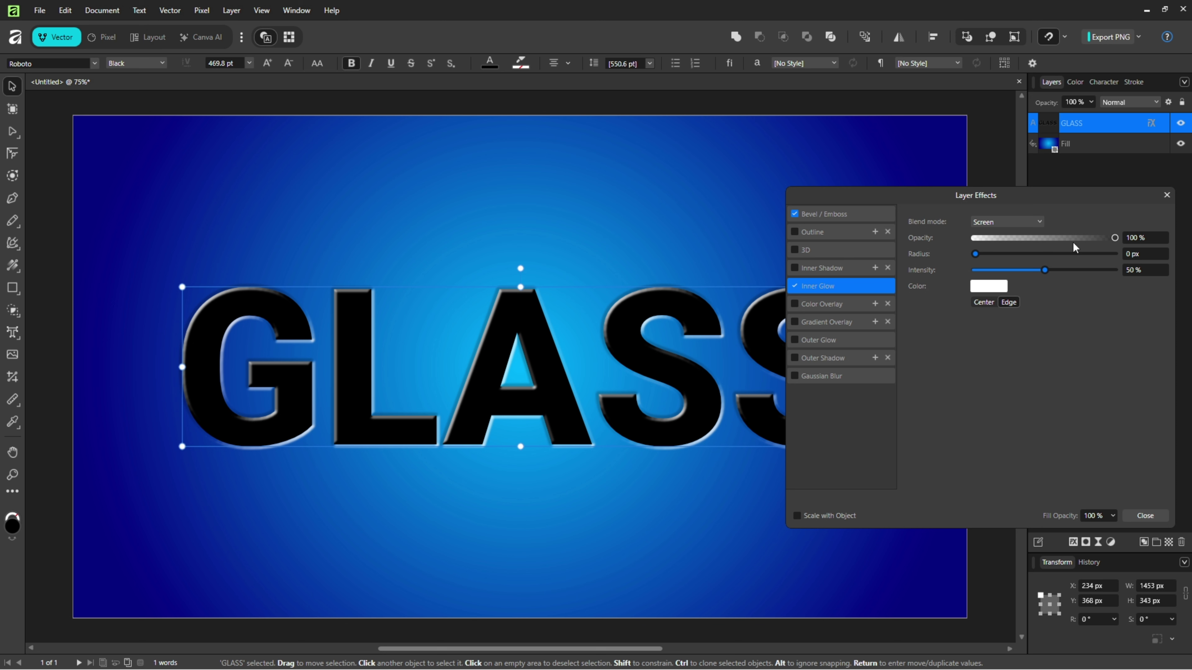
click(1137, 238)
text(80)
key(Return)
click(1142, 254)
text(35)
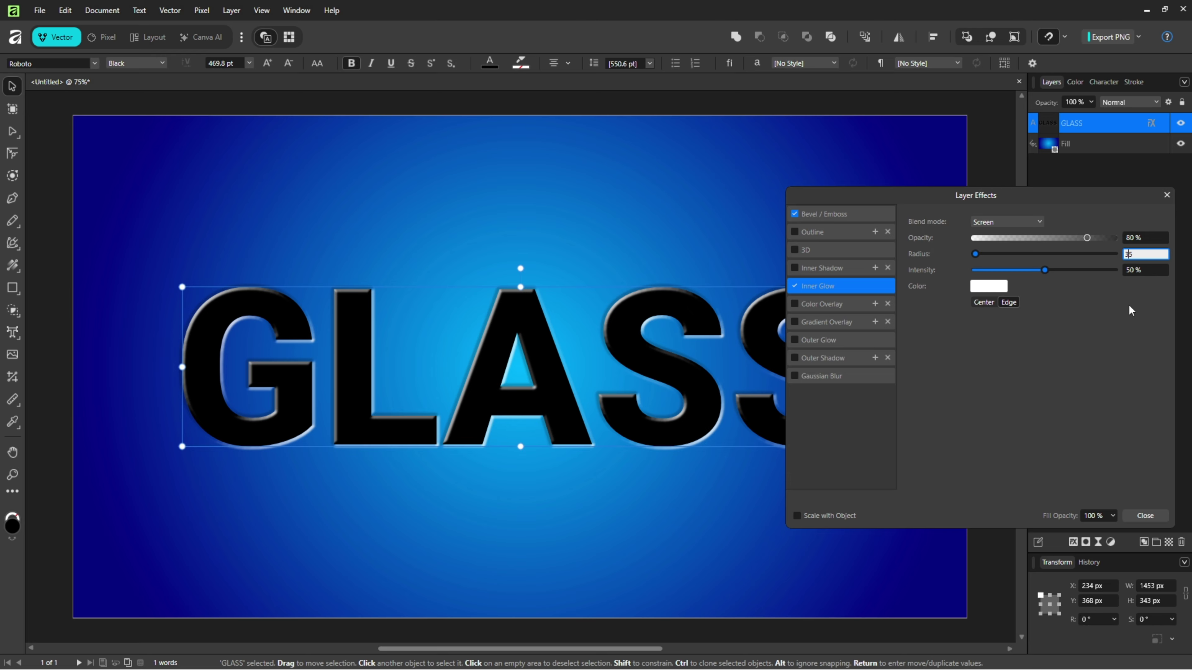
key(Return)
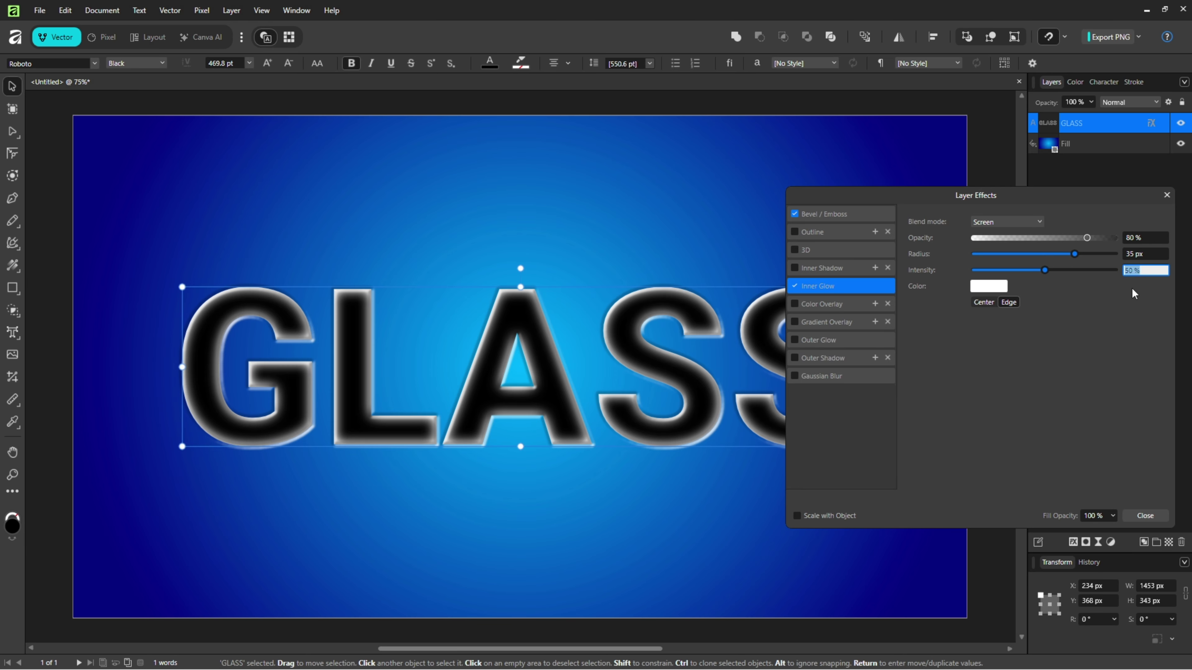
text(30)
key(Return)
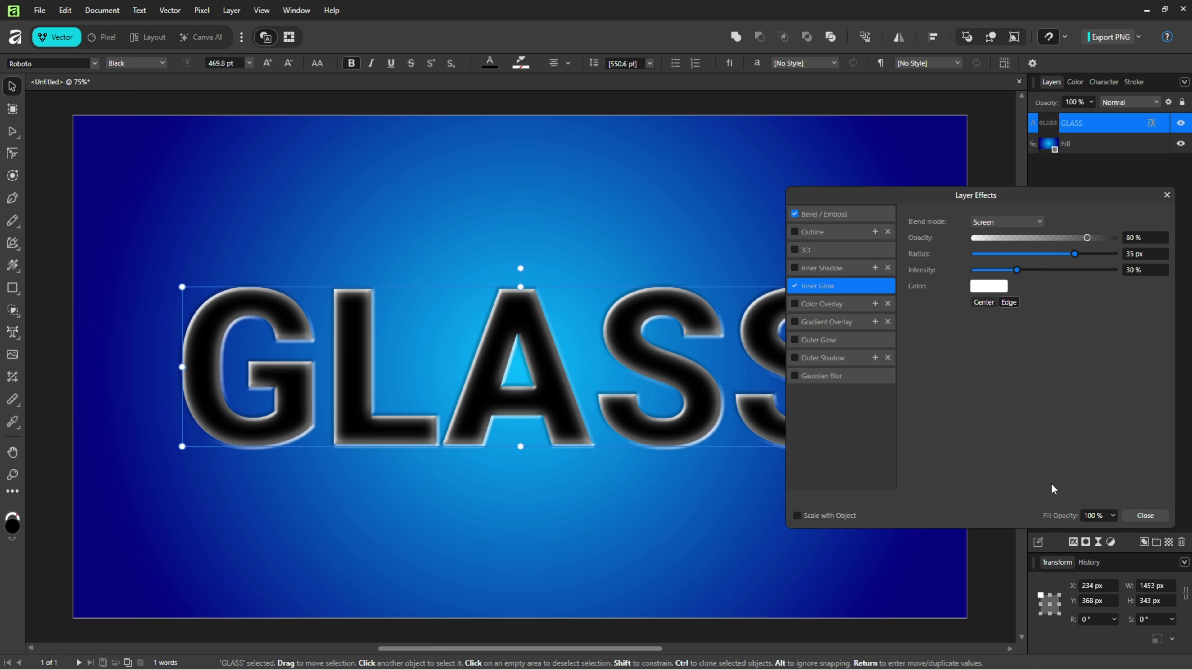
Lower the GLASS text's fill opacity to 0% in its layer effects.
click(1114, 514)
drag(1104, 531, 1024, 520)
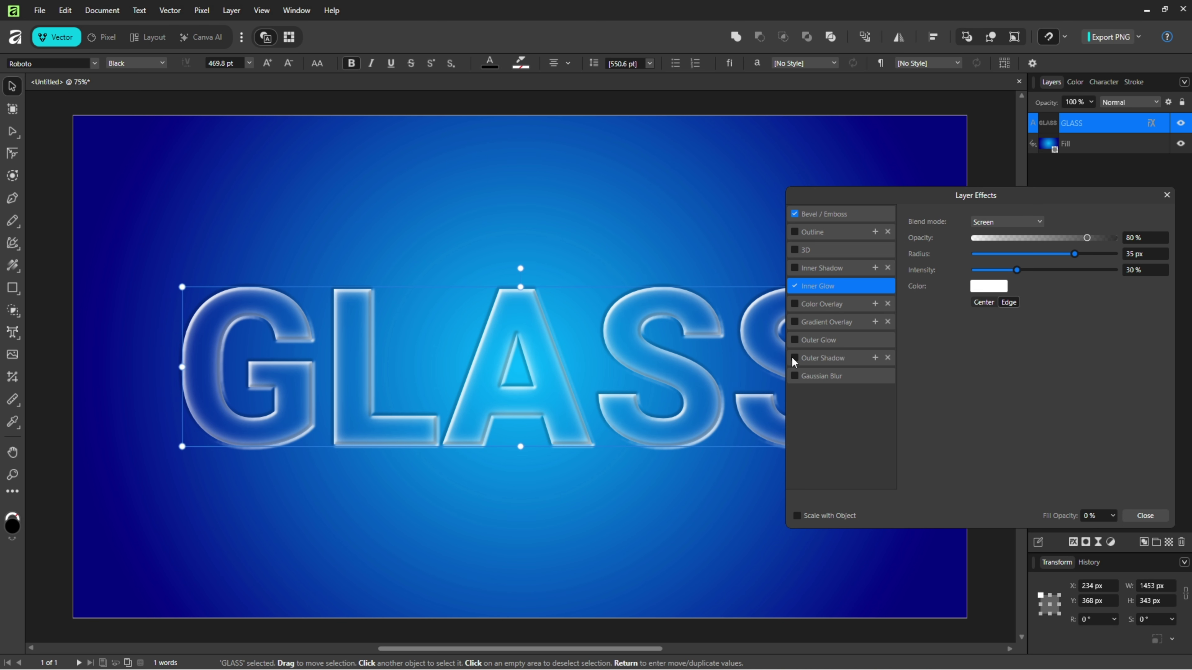
Enable an Outer Shadow on the GLASS text with Multiply blending and a 25 px radius.
click(826, 360)
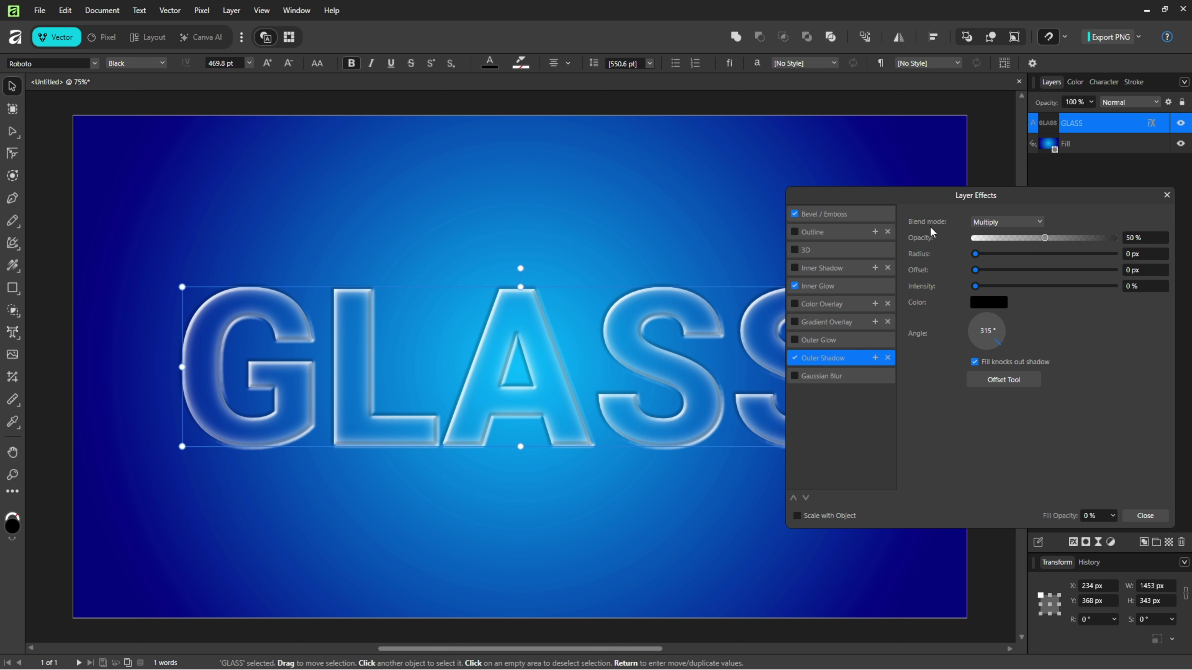
click(995, 225)
click(995, 236)
drag(1141, 238, 1121, 237)
key(Tab)
text(25)
key(Return)
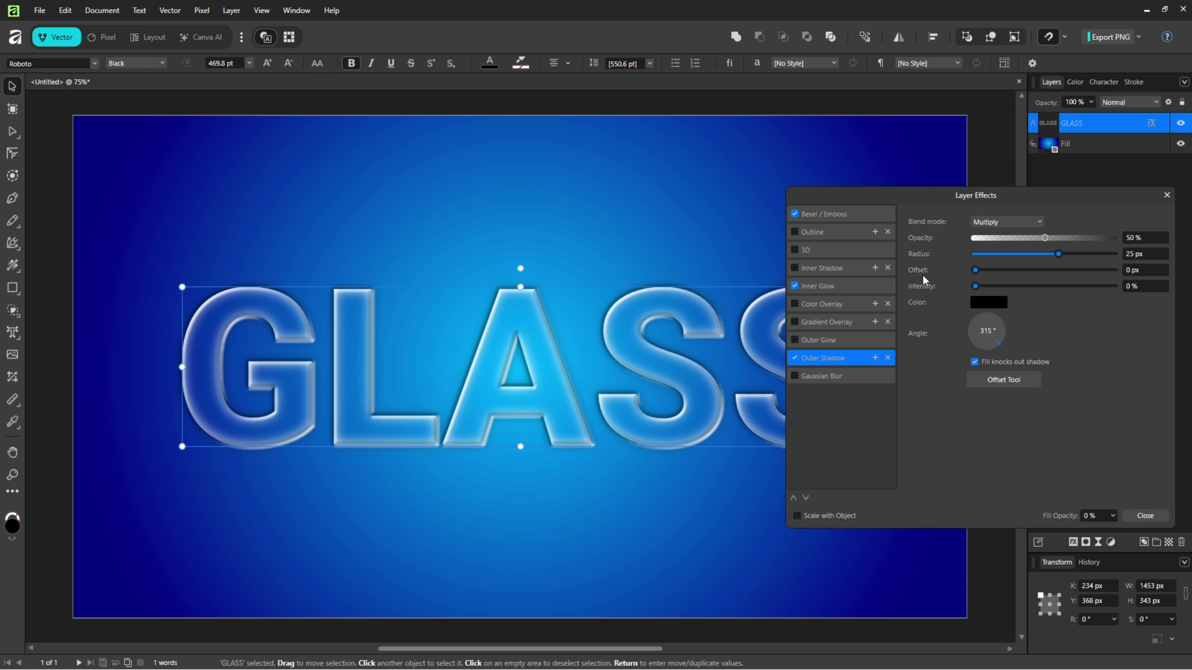
Set the outer shadow's offset to 10 px and intensity to 20%, close the layer effects and deselect the text.
click(1125, 272)
text(10)
key(Return)
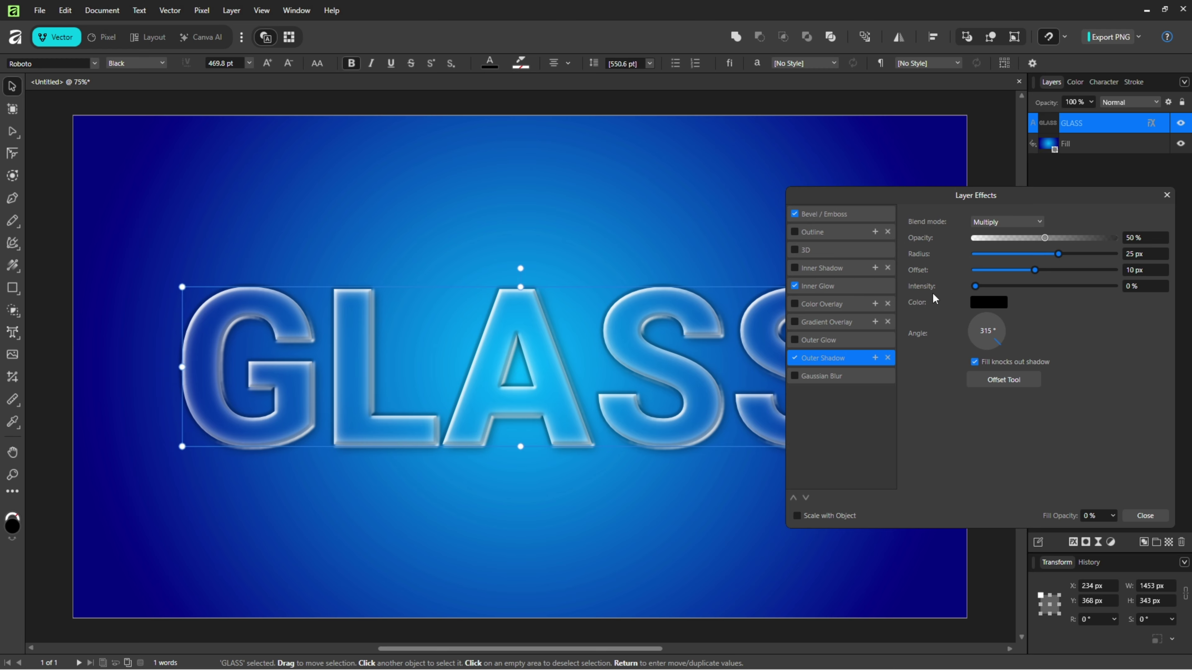
text(20)
key(Return)
click(1147, 516)
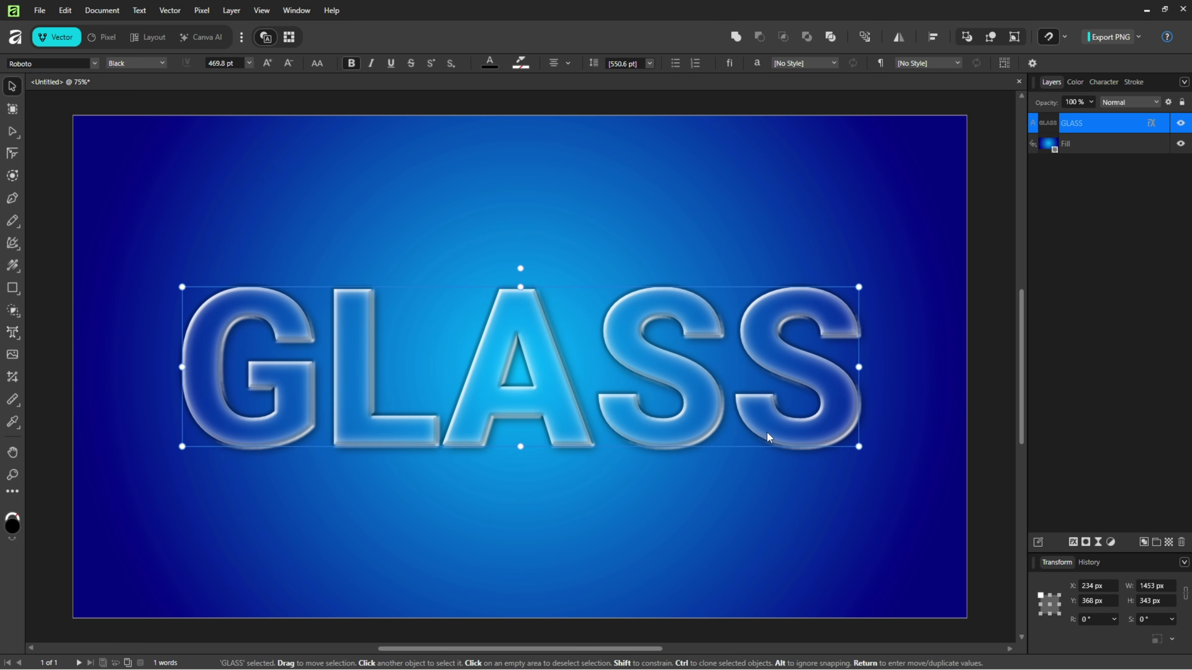
click(980, 401)
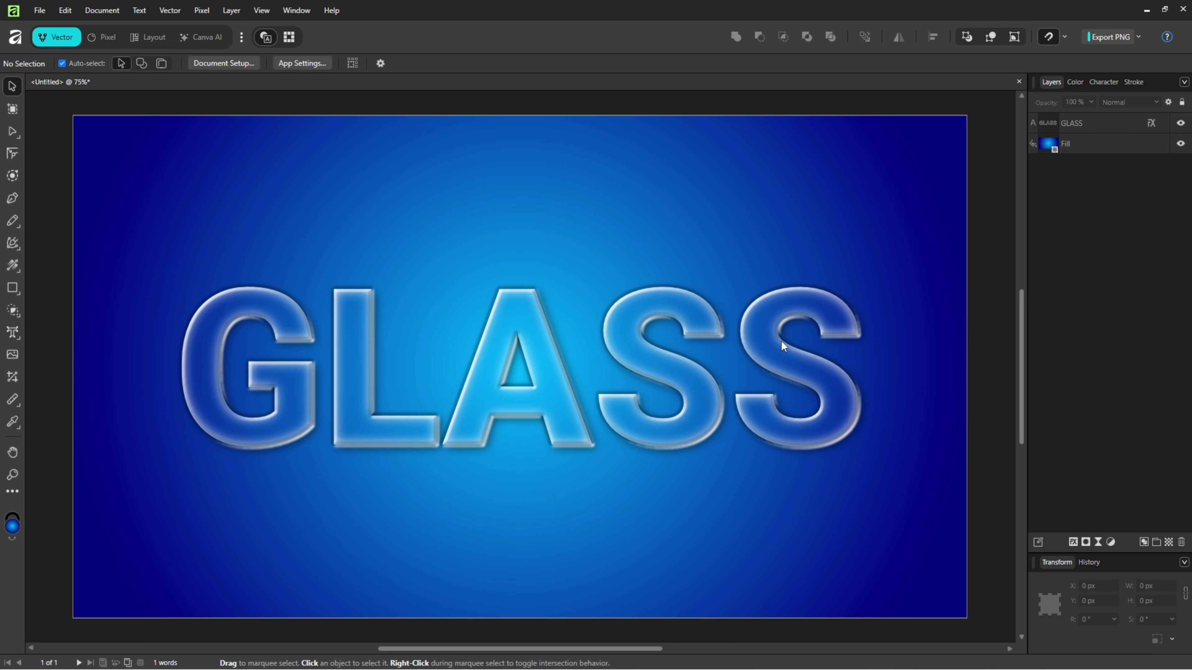
Try replacing the word GLASS with LIQUID in the styled text.
double_click(658, 350)
key(ctrl+a)
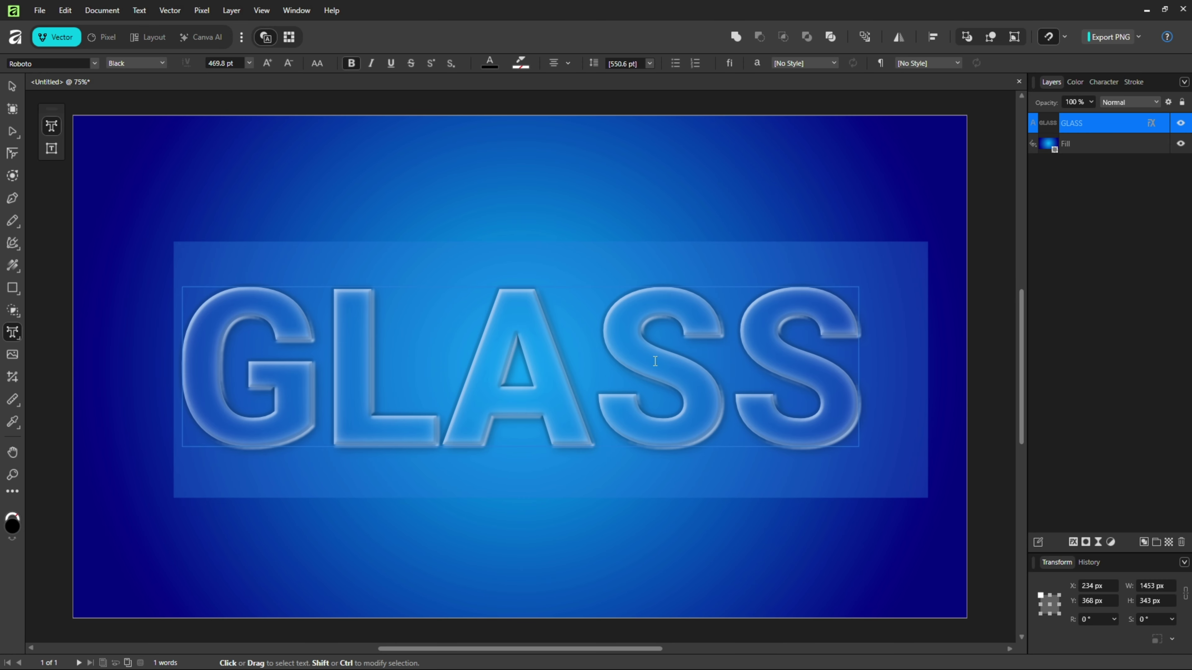
text(LIQUID)
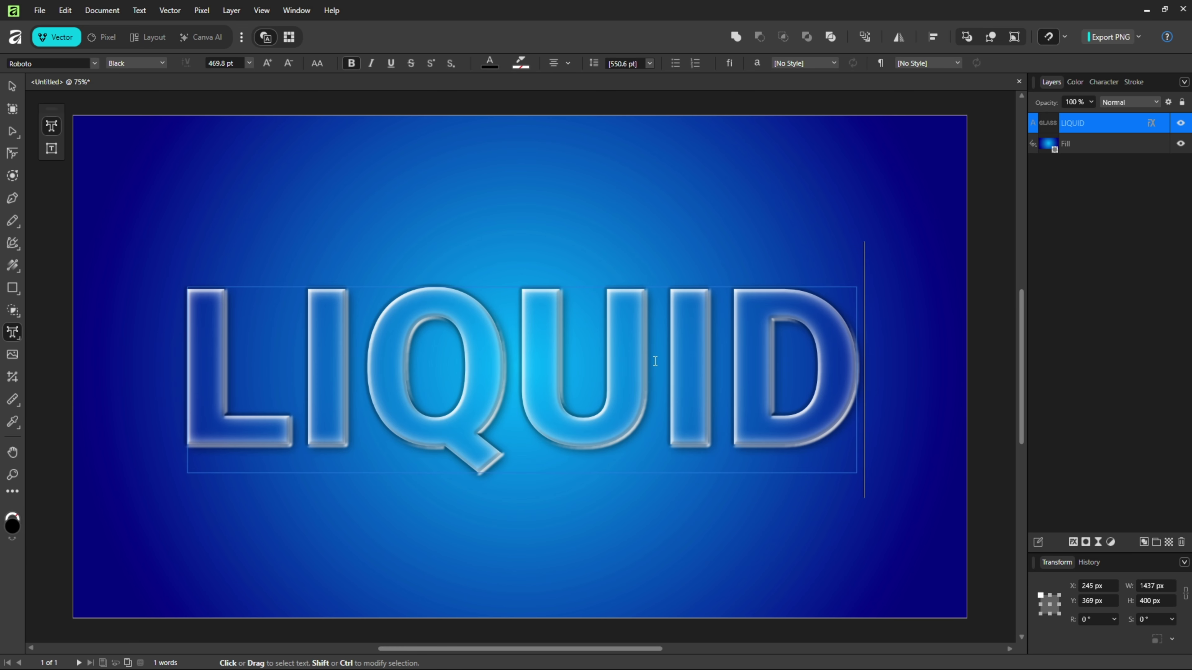
click(990, 296)
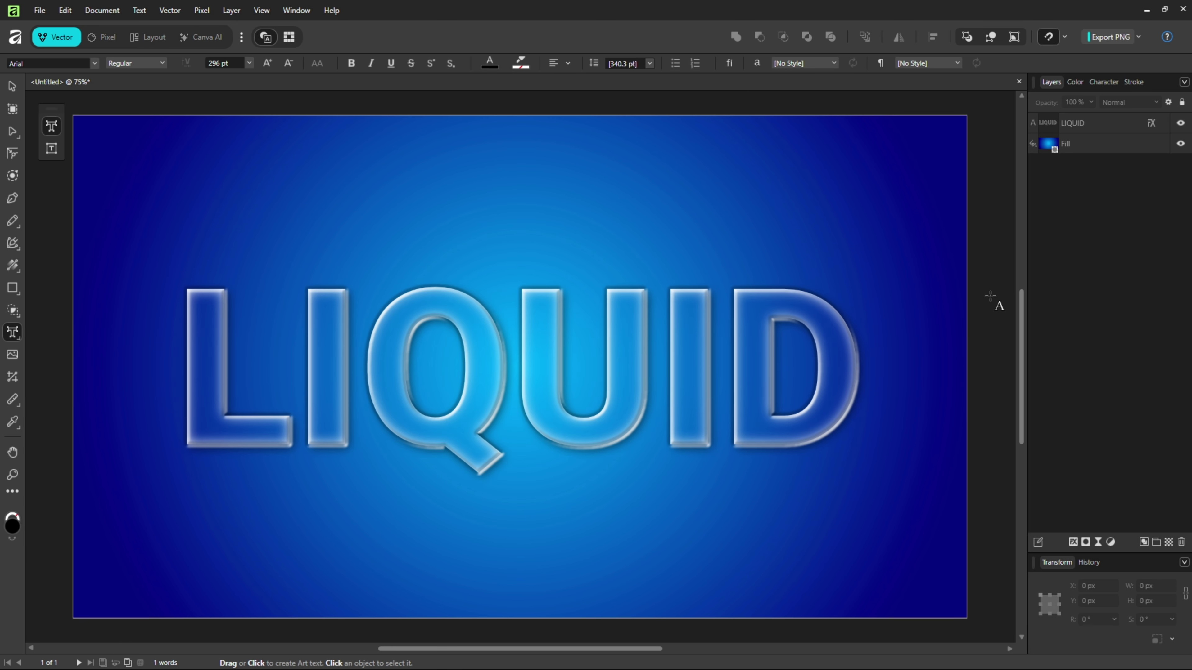
Undo the text replacement to restore the word GLASS and leave text editing.
key(ctrl+z)
key(ctrl+z)
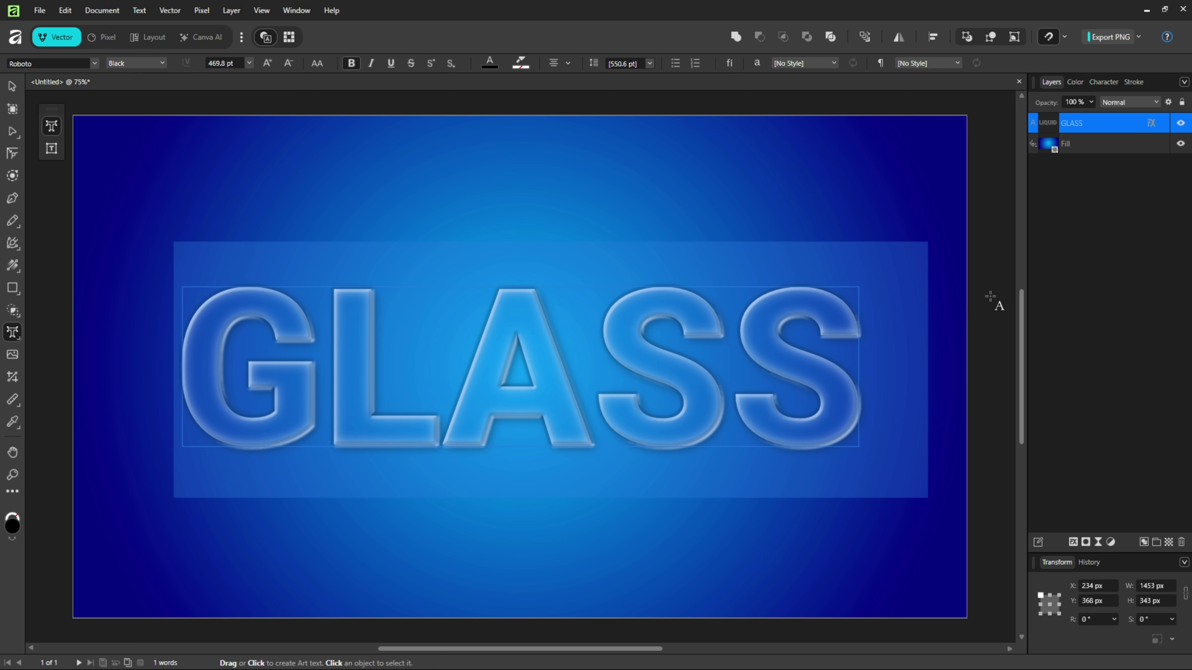
key(Escape)
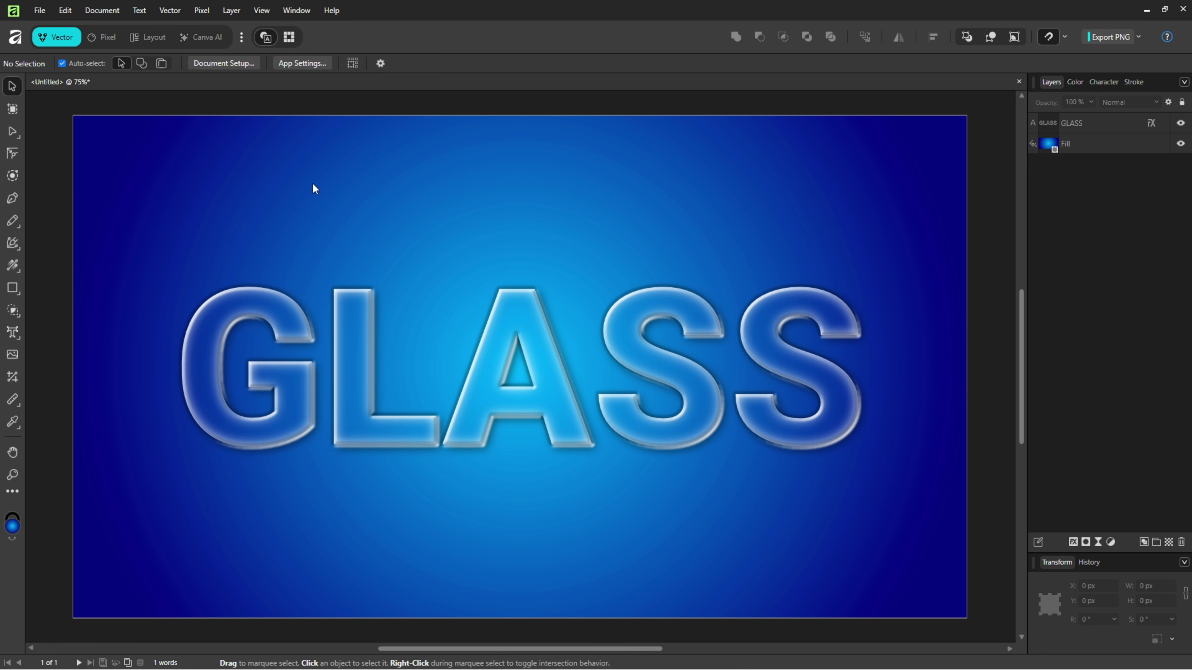
Draw a heart shape about 381 × 285 px above the GLASS text.
right_click(14, 290)
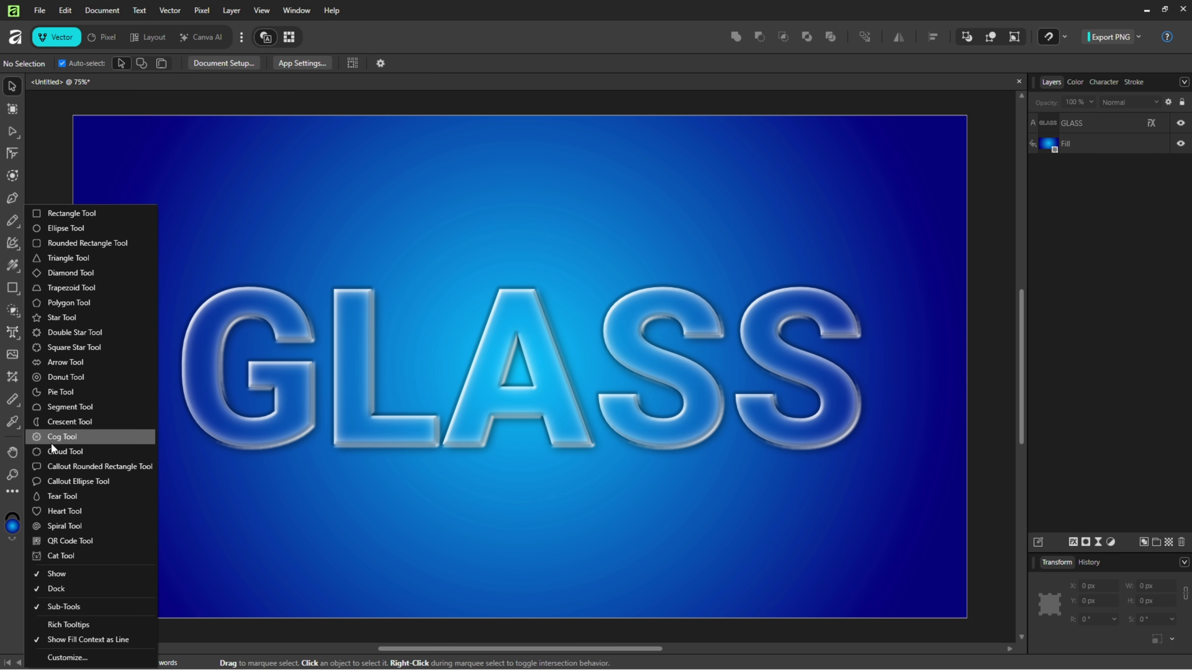
click(59, 511)
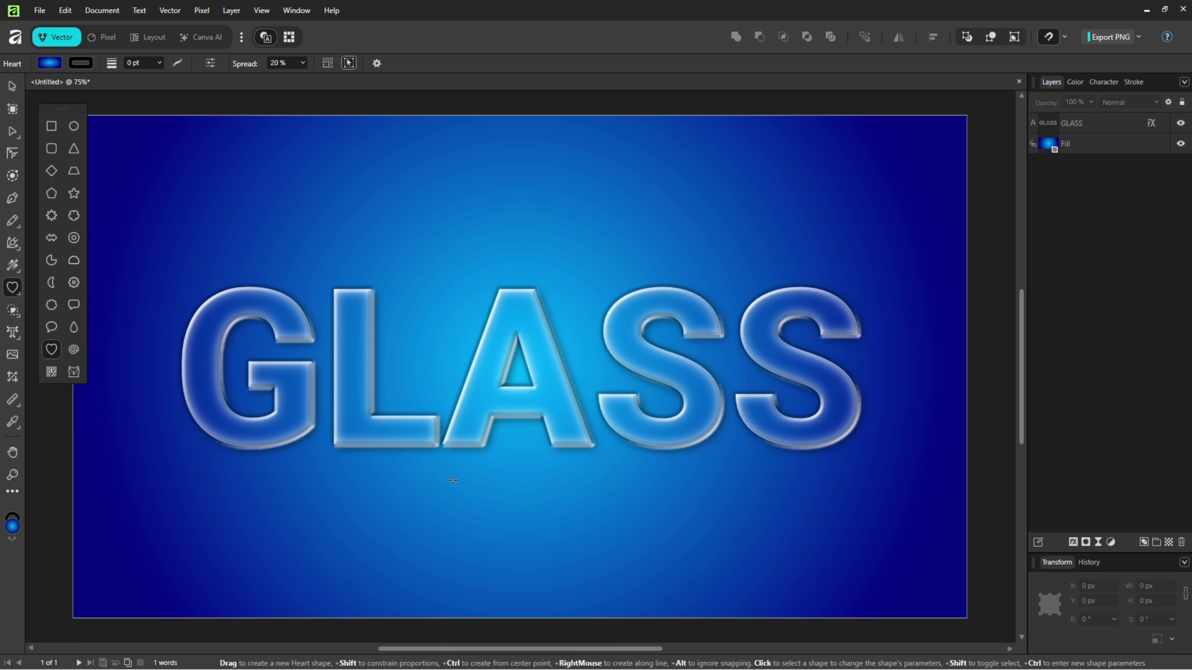
drag(380, 150, 515, 338)
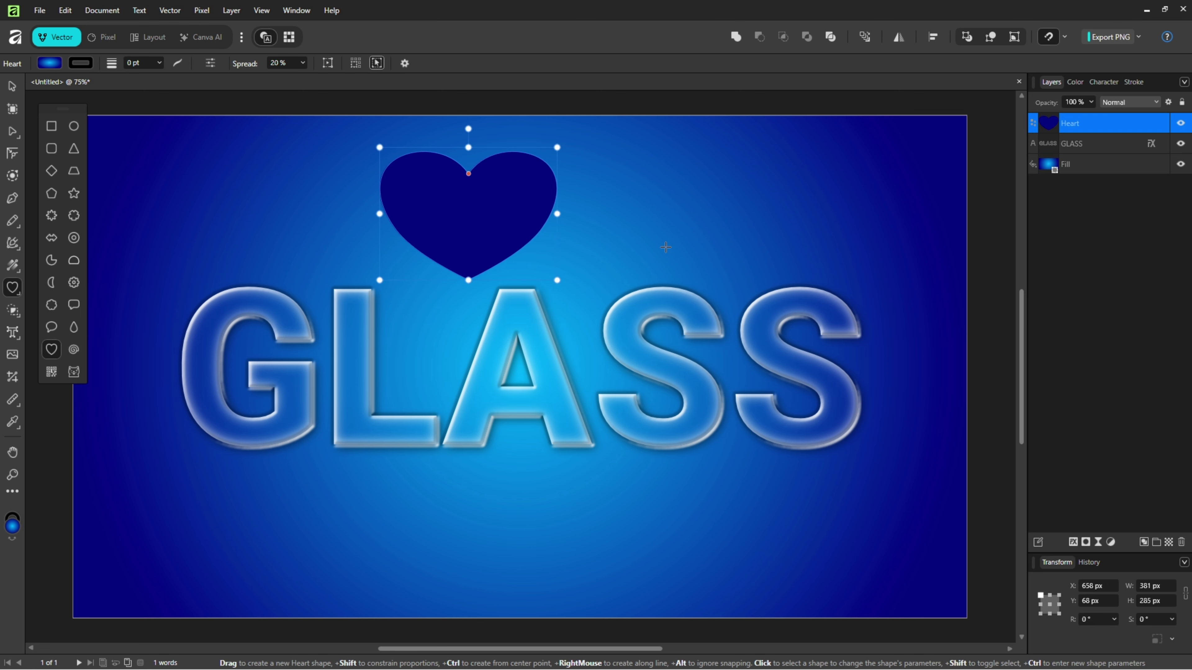
Copy the GLASS layer and paste only its layer effects onto the heart.
right_click(1152, 146)
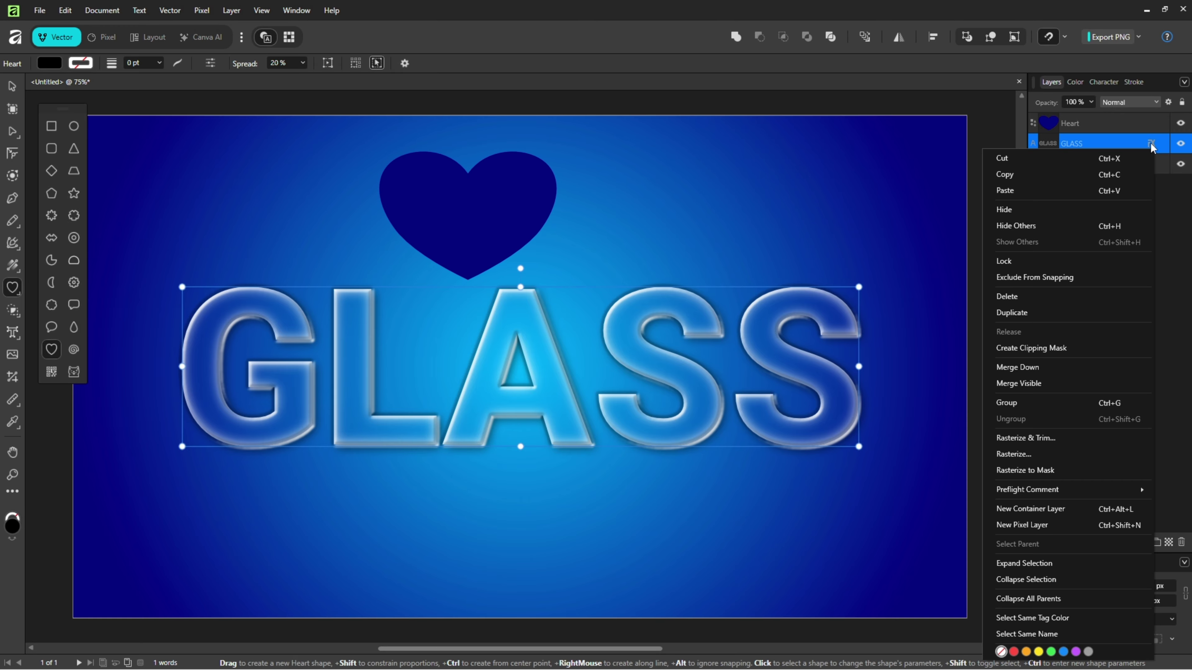
click(1004, 178)
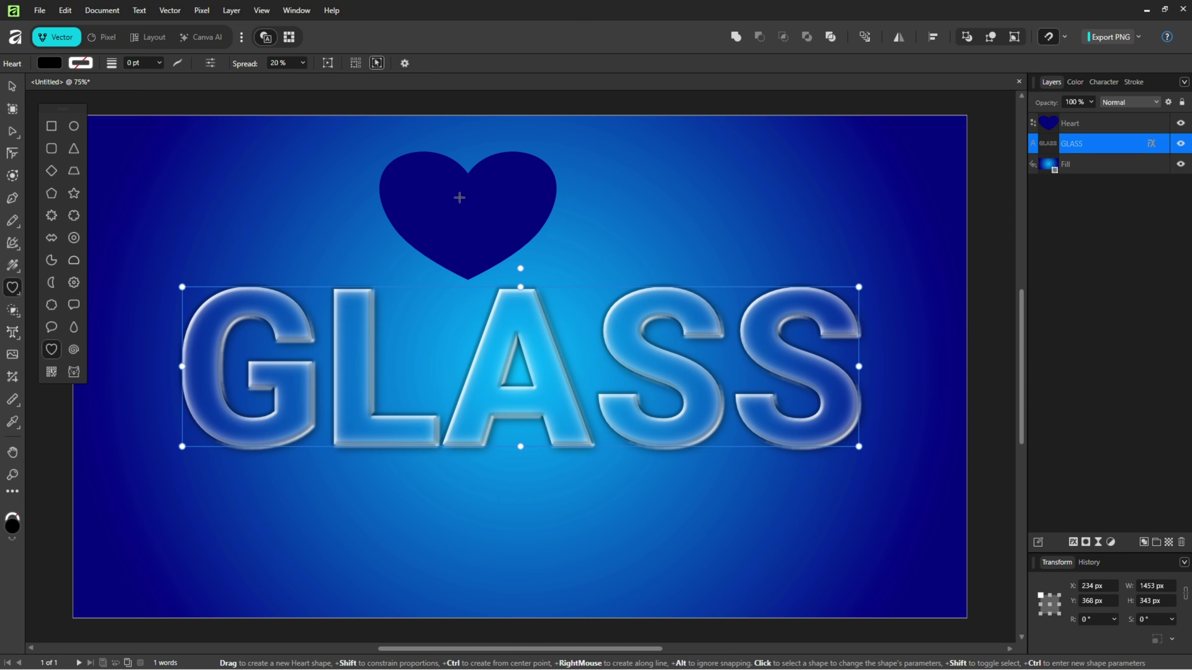
click(12, 86)
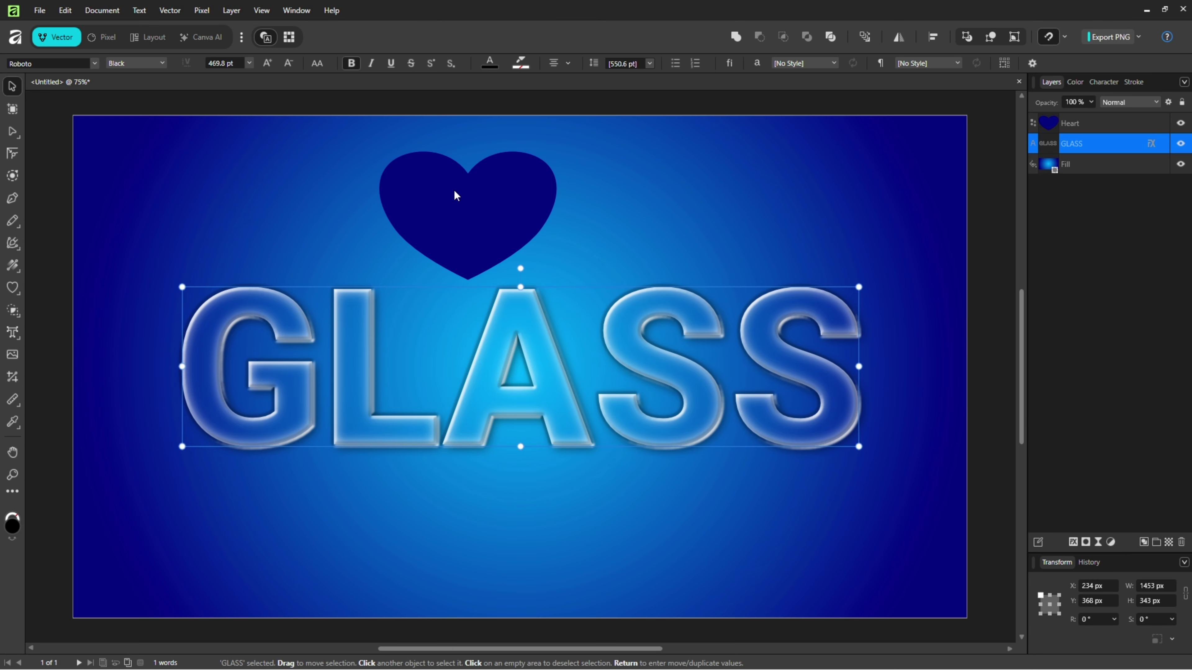
click(459, 197)
click(65, 12)
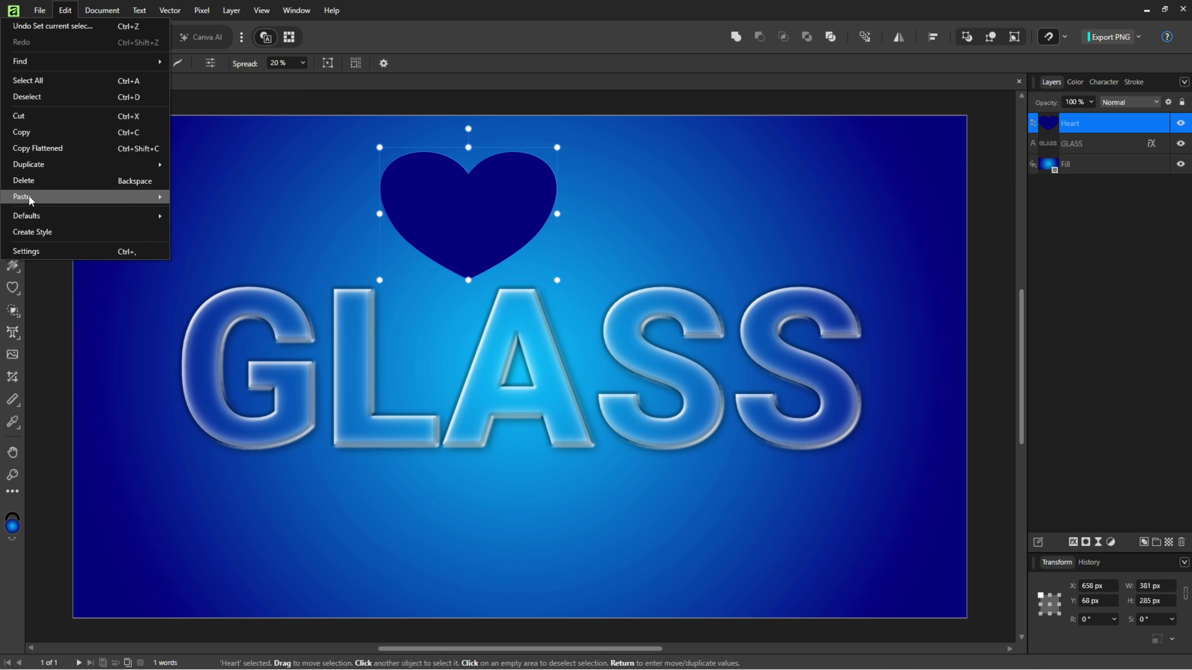
mouse_move(30, 200)
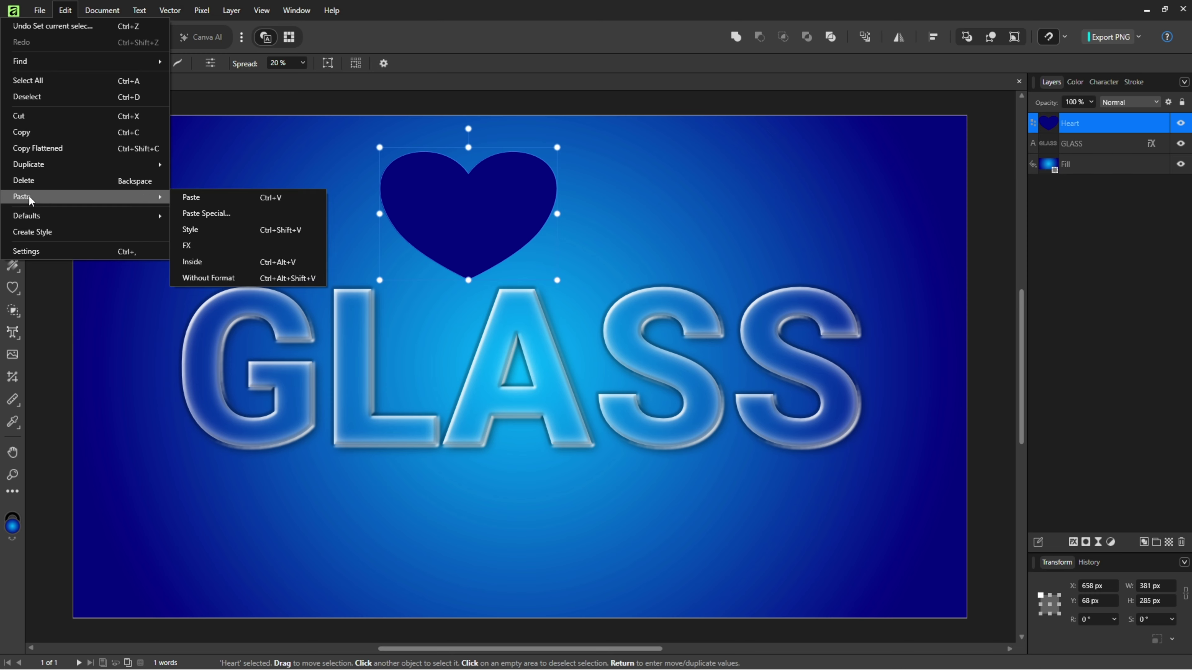
click(187, 248)
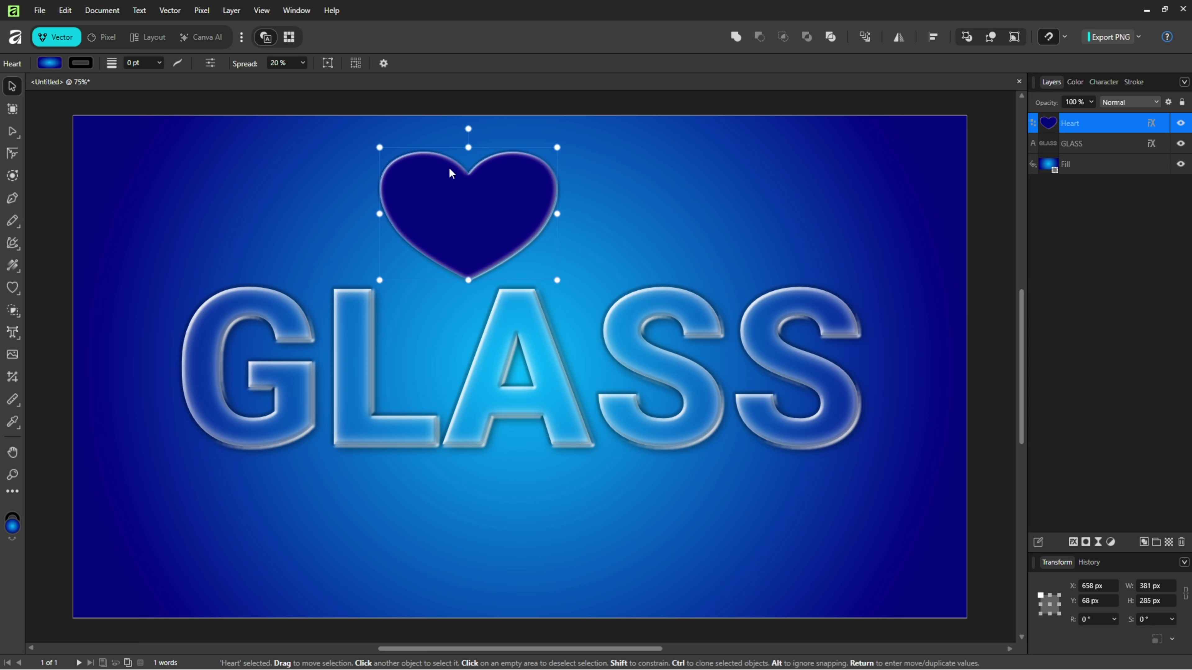
Lower the heart's fill opacity to 0% in its layer effects.
click(1152, 124)
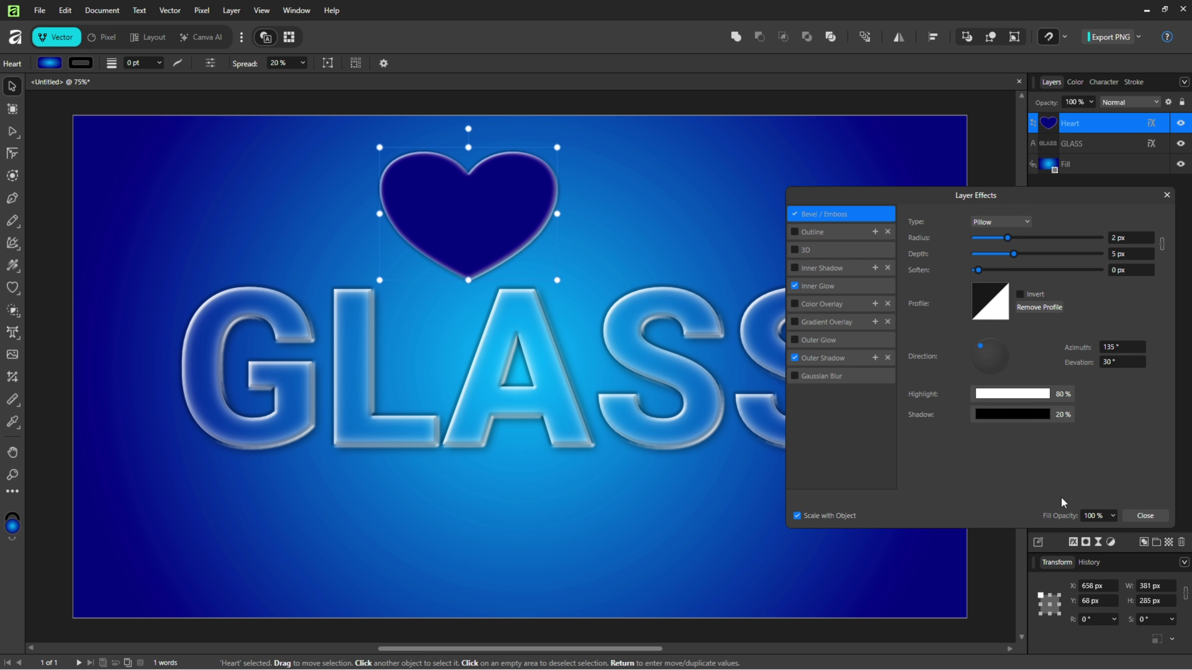
click(1112, 516)
drag(1114, 529, 1019, 534)
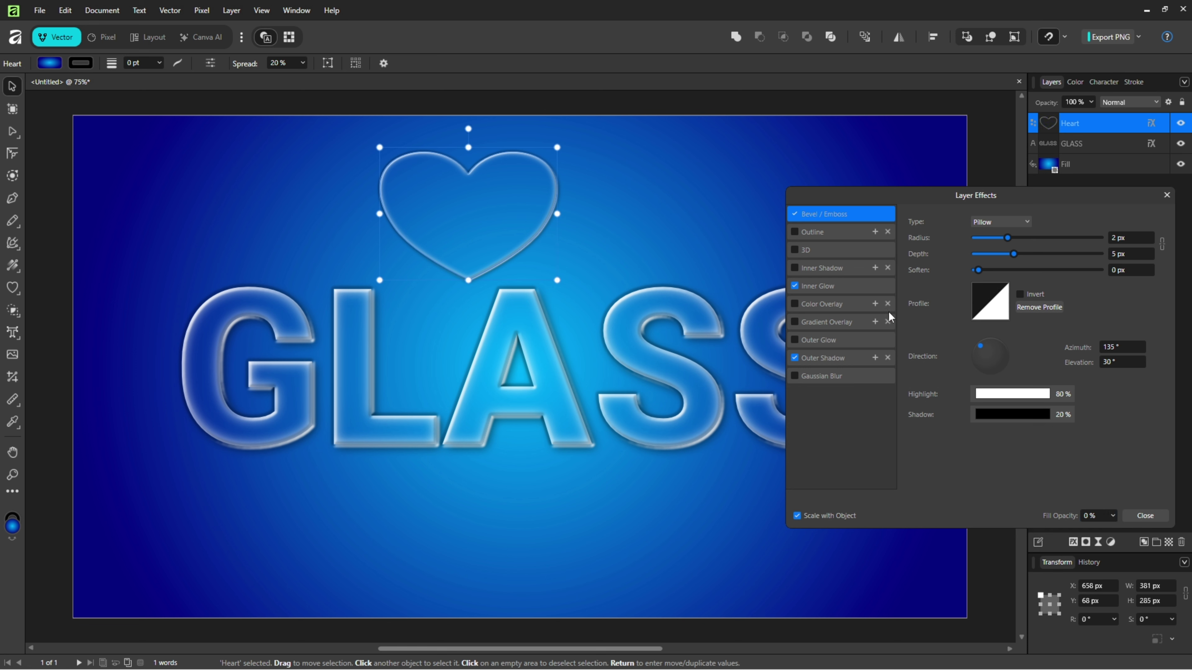
Set the heart's Inner Glow radius to 47 px and intensity to 40%, then close the effects and deselect it.
click(828, 288)
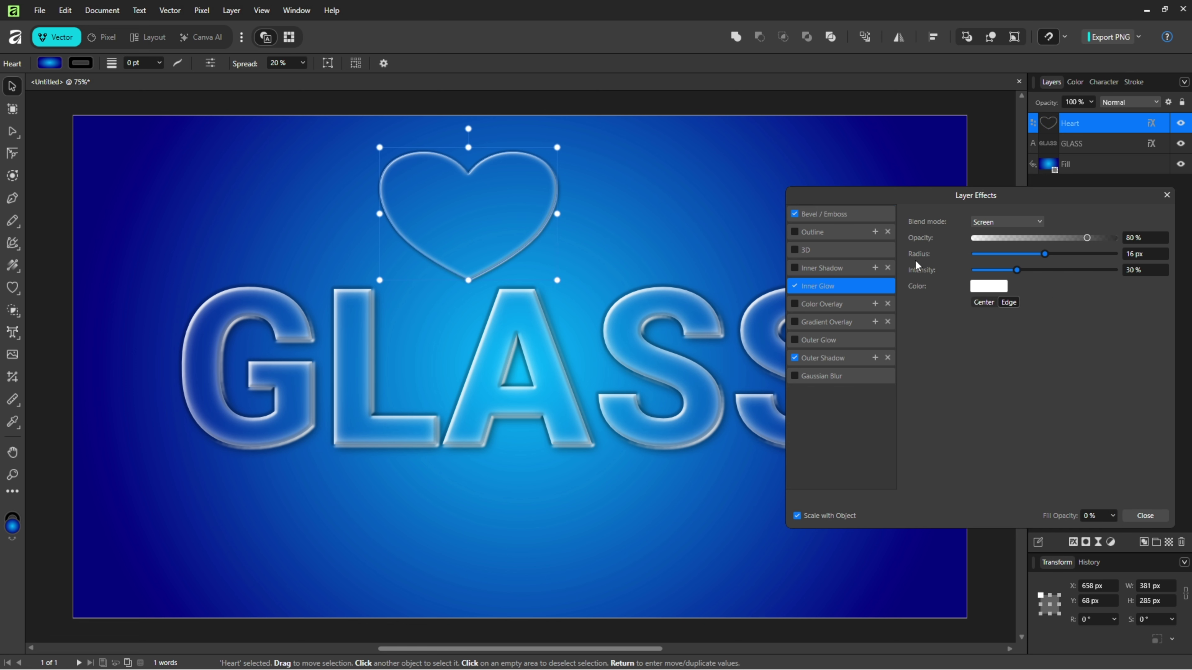
drag(1043, 253, 1093, 256)
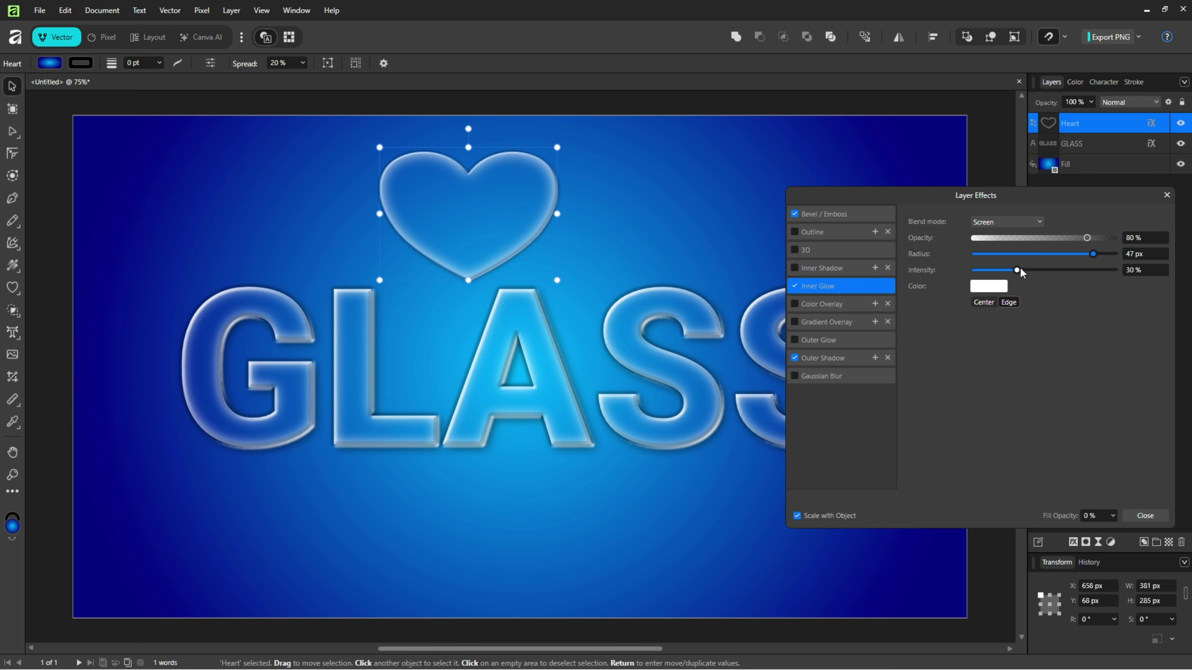
drag(1016, 270, 1029, 269)
click(1143, 513)
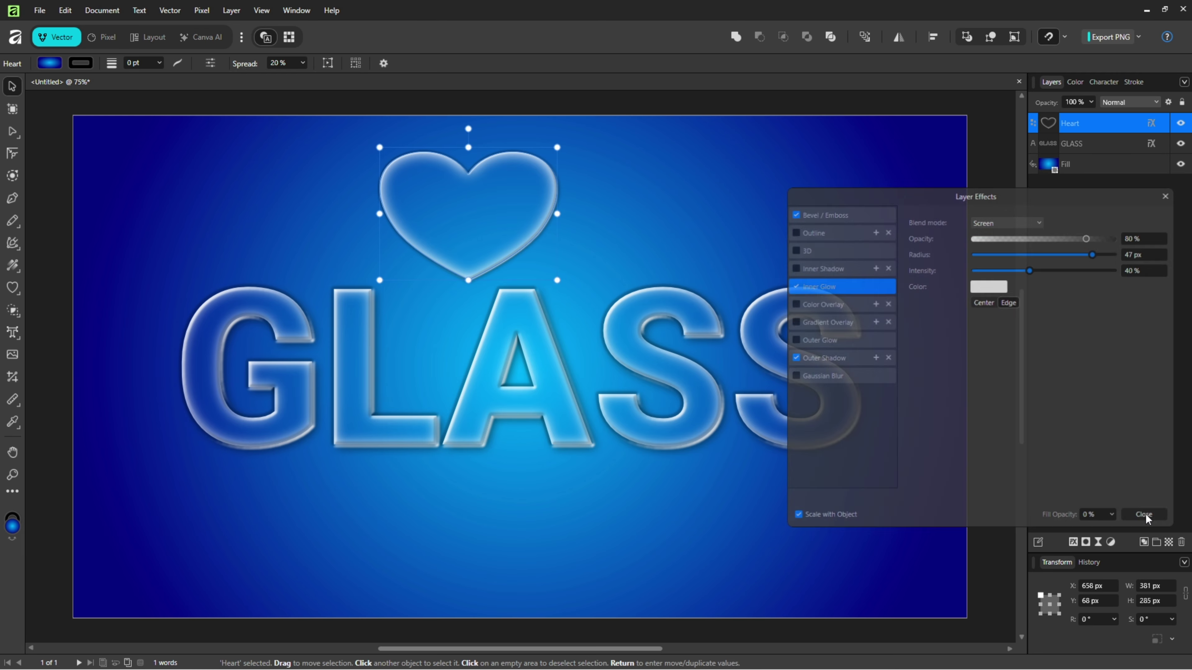
click(995, 220)
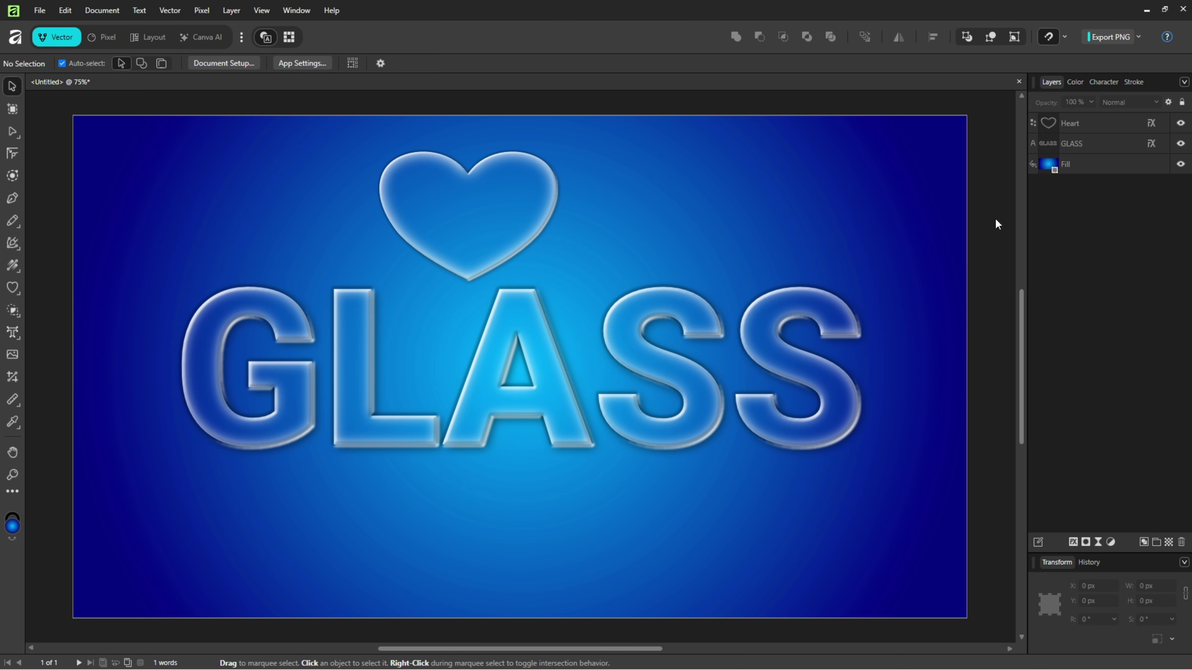